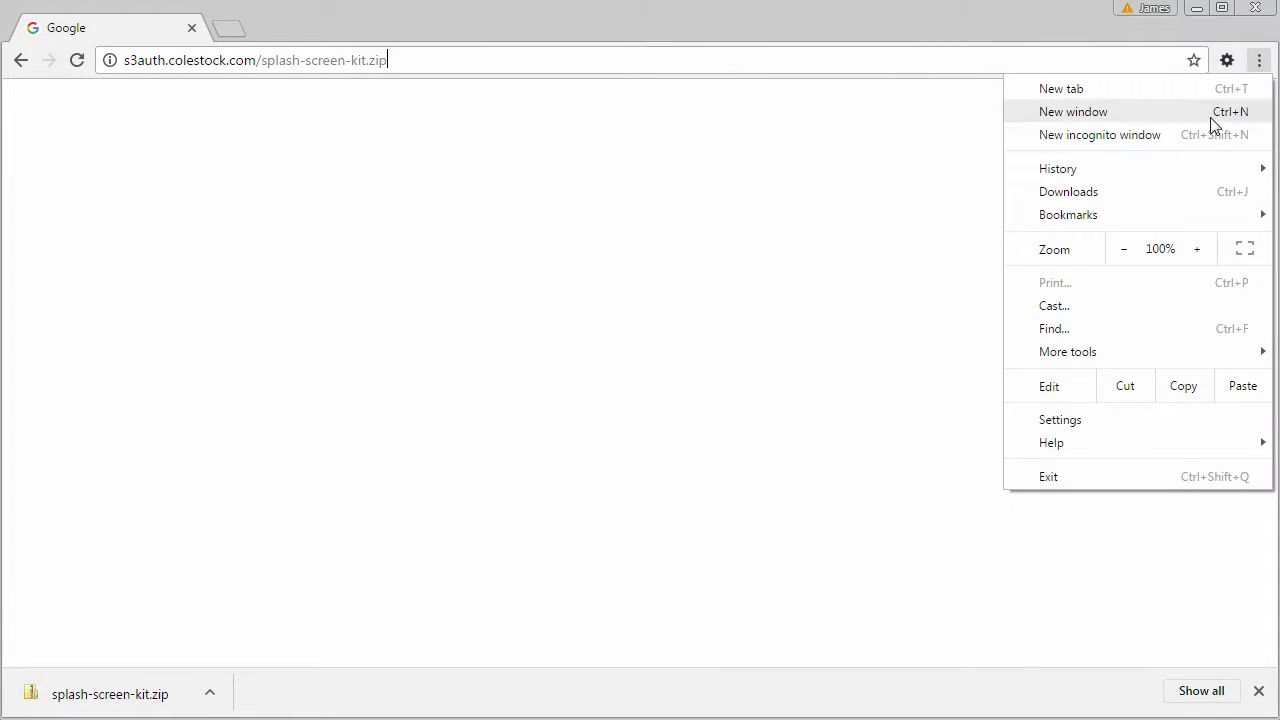
Show the downloaded splash-screen-kit.zip in its folder and cut it
{"action": "left_click", "coordinate": [1163, 192]}
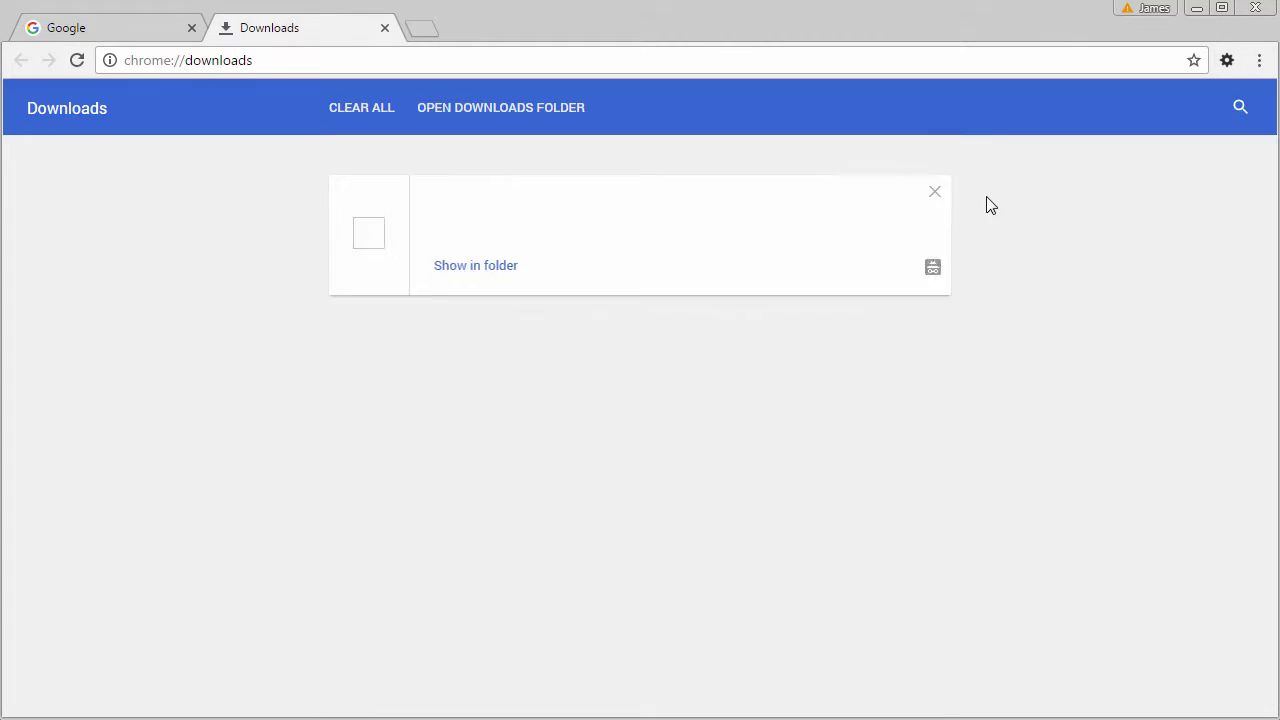
{"action": "left_click", "coordinate": [463, 286]}
{"action": "left_click_drag", "start_coordinate": [573, 248], "coordinate": [520, 162]}
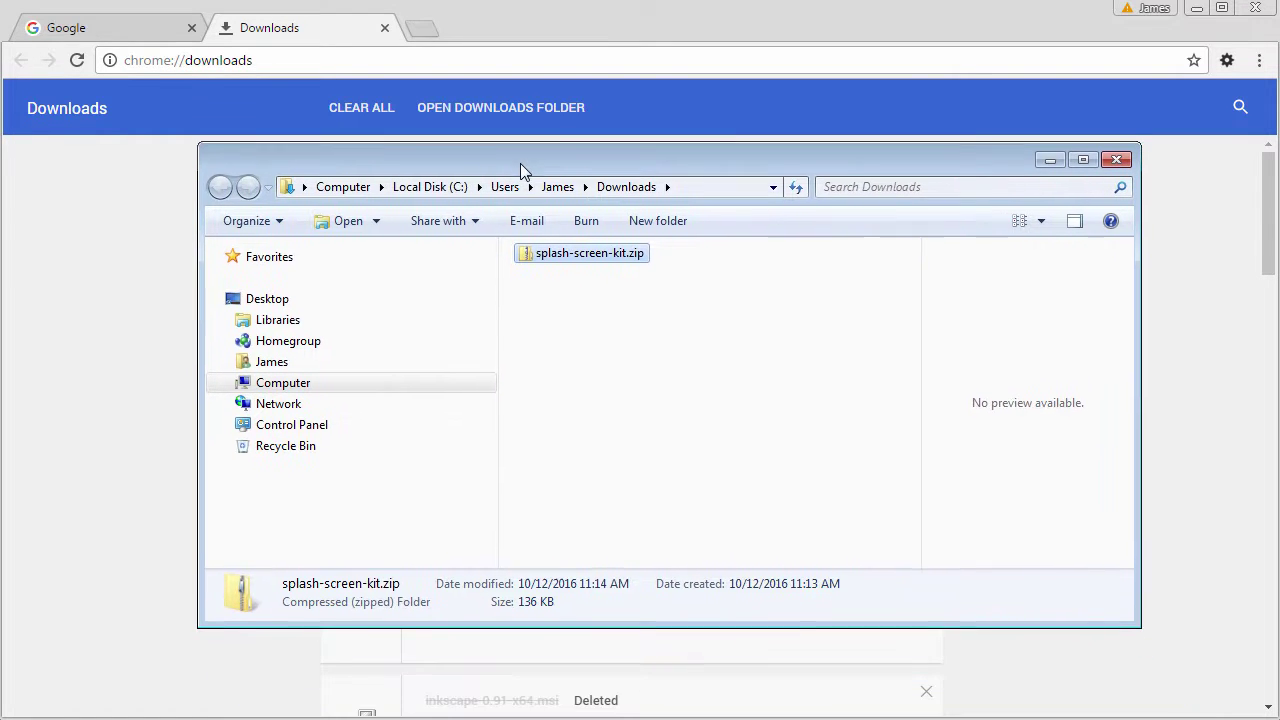
{"action": "right_click", "coordinate": [579, 262]}
{"action": "left_click", "coordinate": [619, 536]}
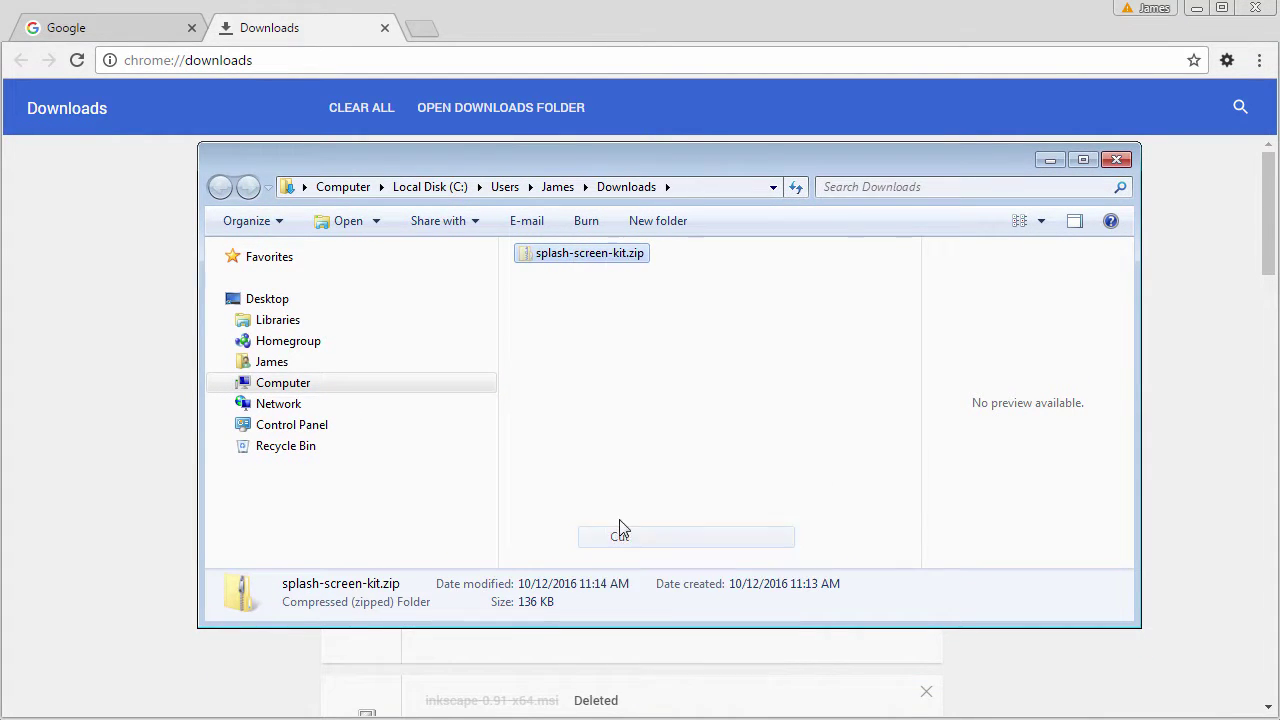
Paste the zip into G:\COLESTOCK\GAMEDEV\model-platformer
{"action": "left_click", "coordinate": [226, 383]}
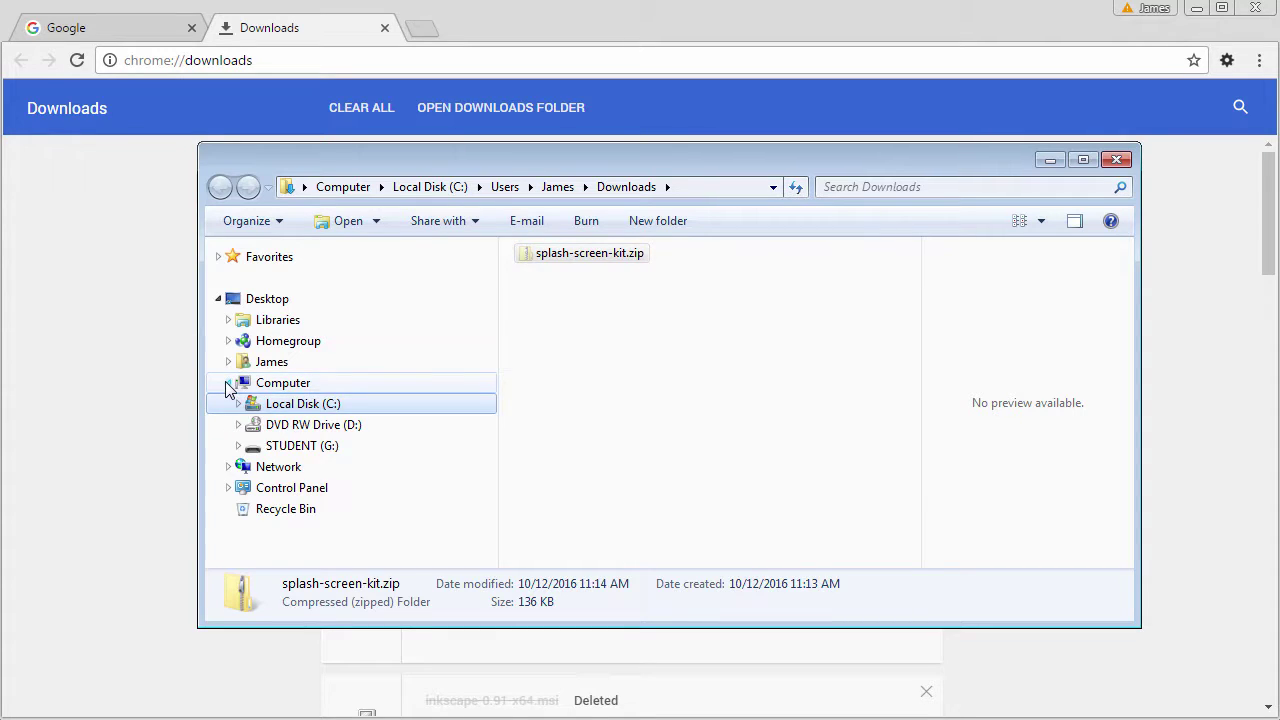
{"action": "left_click", "coordinate": [285, 446]}
{"action": "double_click", "coordinate": [563, 281]}
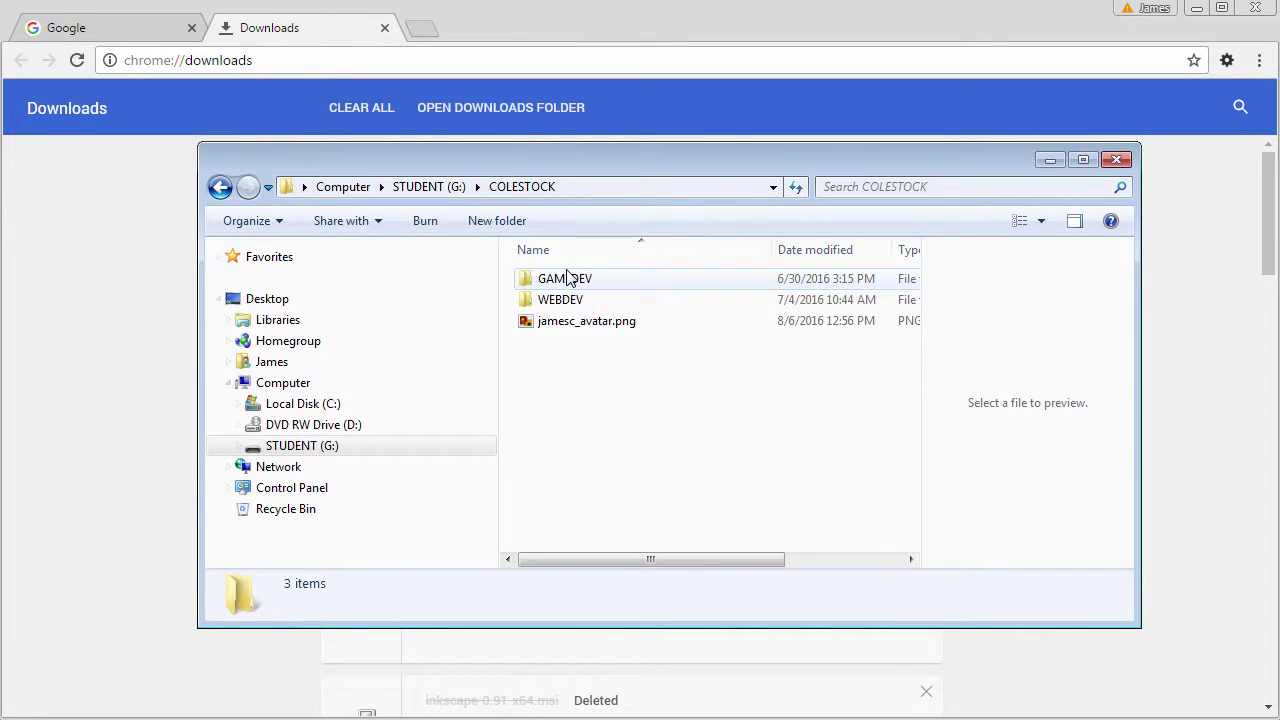
{"action": "double_click", "coordinate": [566, 280]}
{"action": "double_click", "coordinate": [566, 280]}
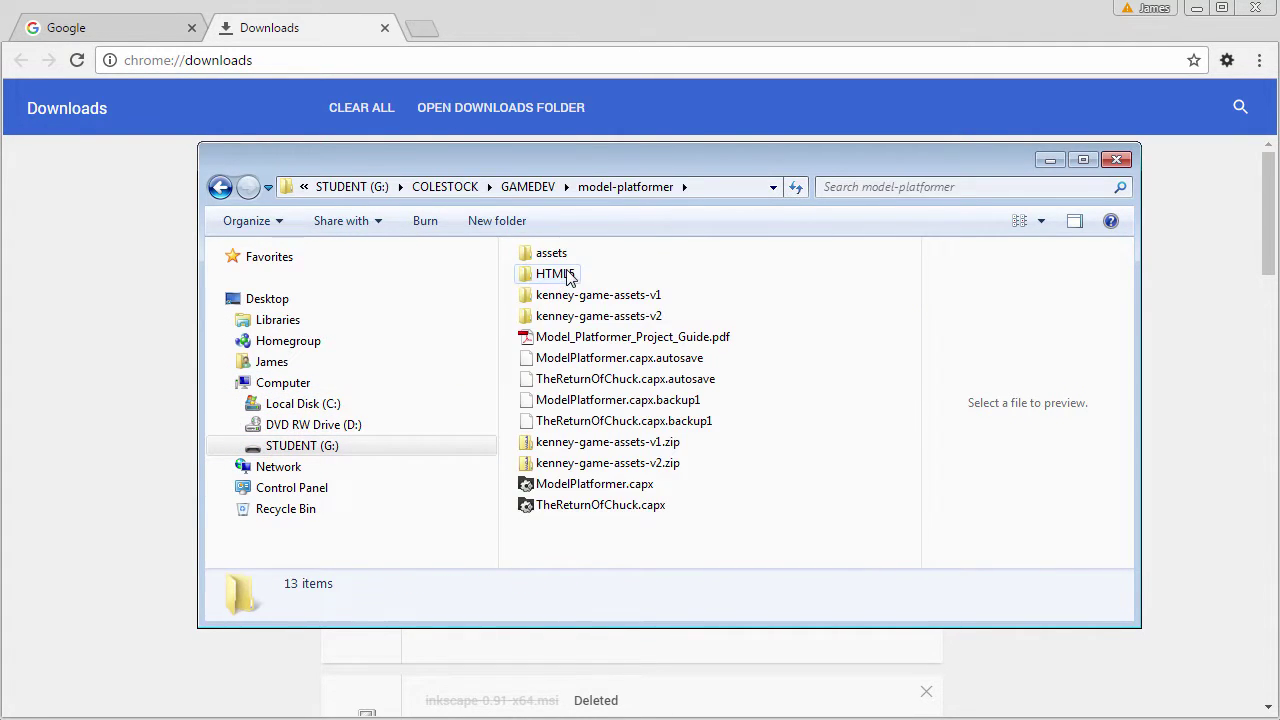
{"action": "right_click", "coordinate": [769, 464]}
{"action": "left_click", "coordinate": [815, 627]}
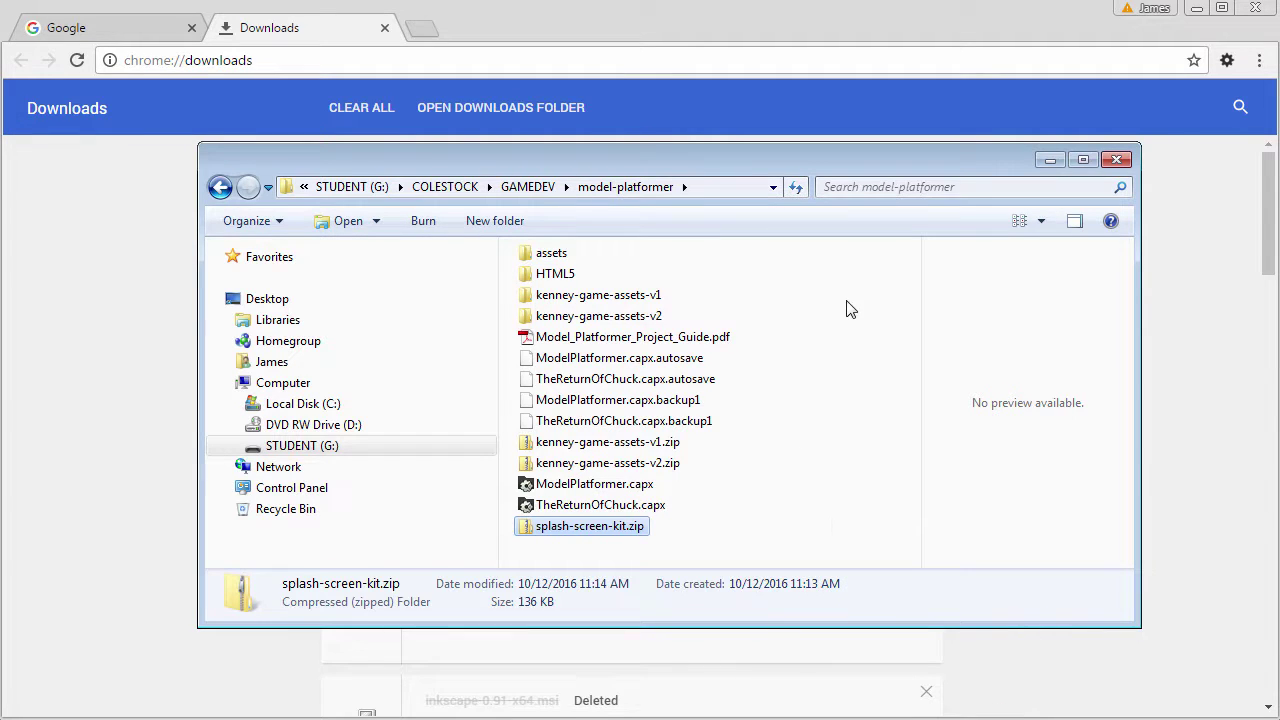
Sort the folder newest first in Details view and extract splash-screen-kit.zip into its own folder
{"action": "left_click", "coordinate": [1045, 233]}
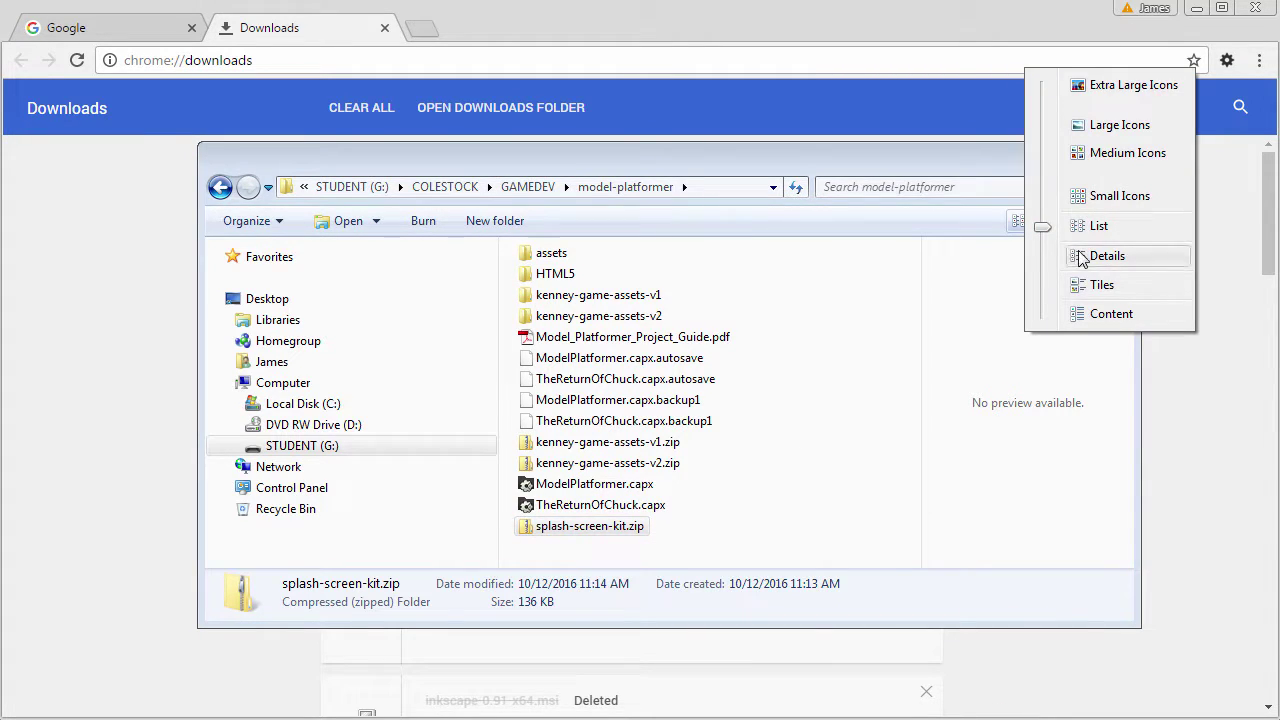
{"action": "left_click", "coordinate": [1049, 254]}
{"action": "left_click", "coordinate": [860, 250]}
{"action": "left_click", "coordinate": [580, 279]}
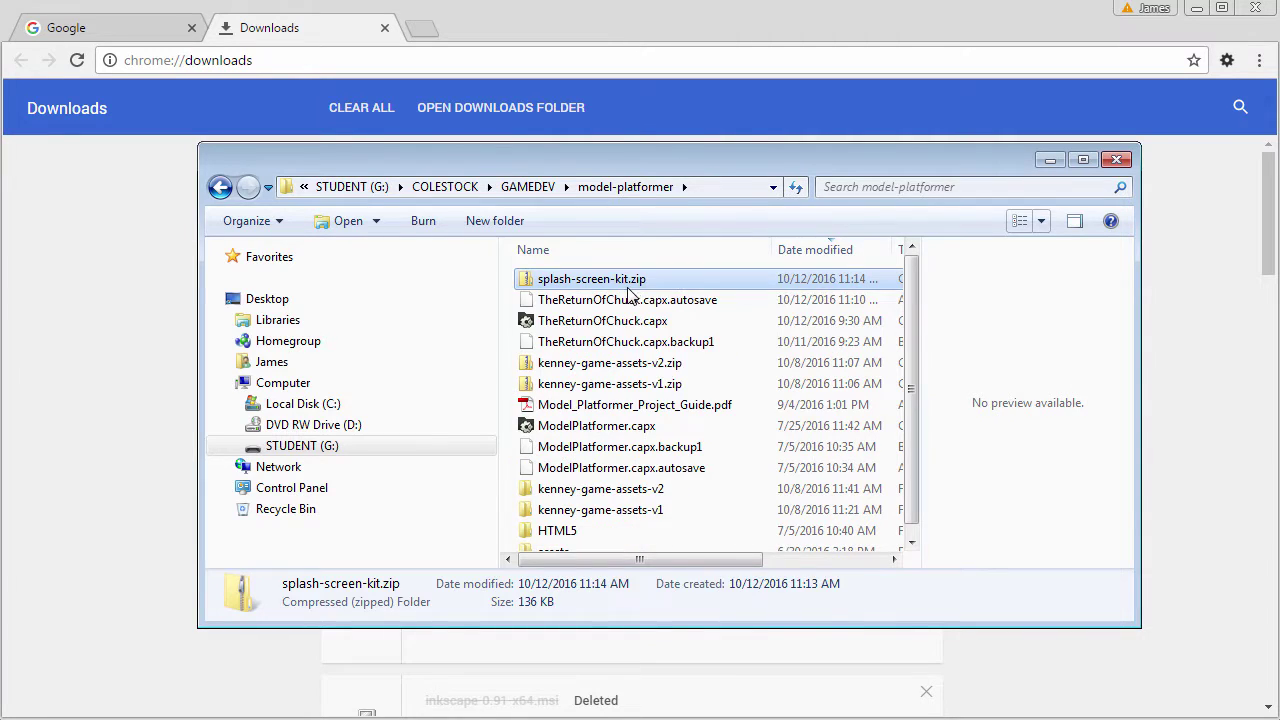
{"action": "right_click", "coordinate": [628, 286]}
{"action": "left_click", "coordinate": [689, 375]}
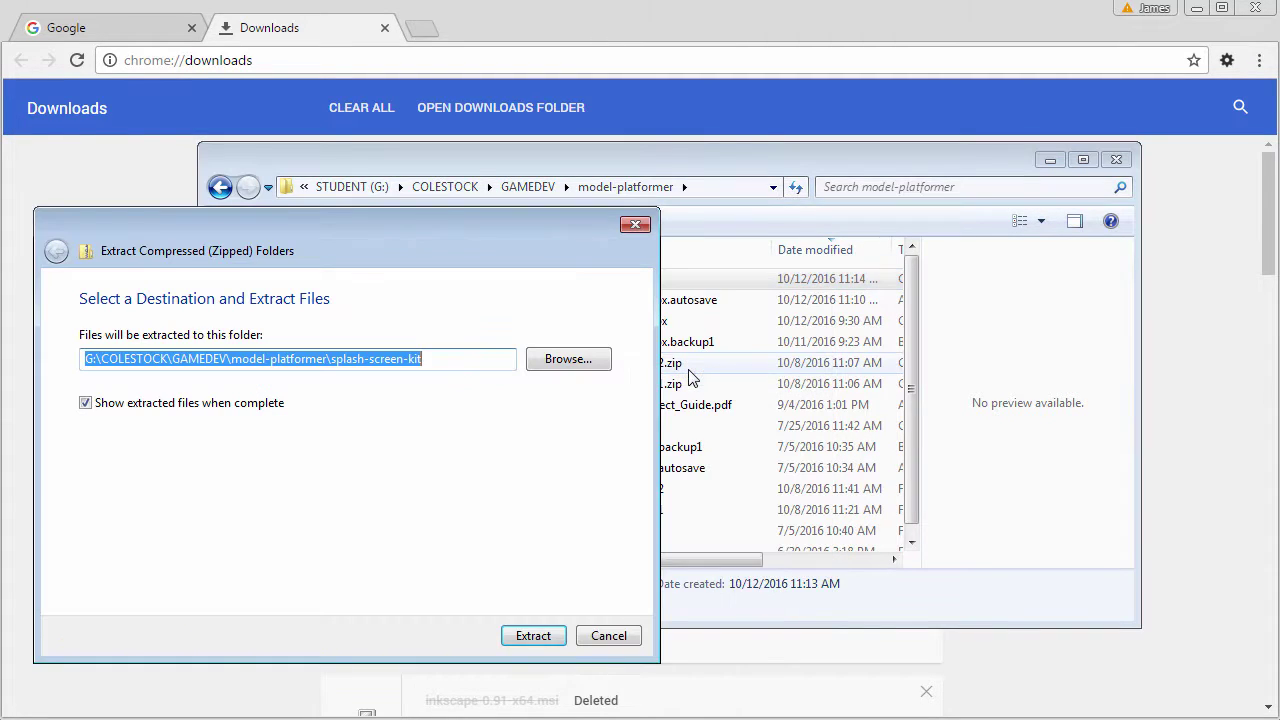
{"action": "left_click_drag", "start_coordinate": [528, 243], "coordinate": [752, 182]}
{"action": "left_click", "coordinate": [785, 578]}
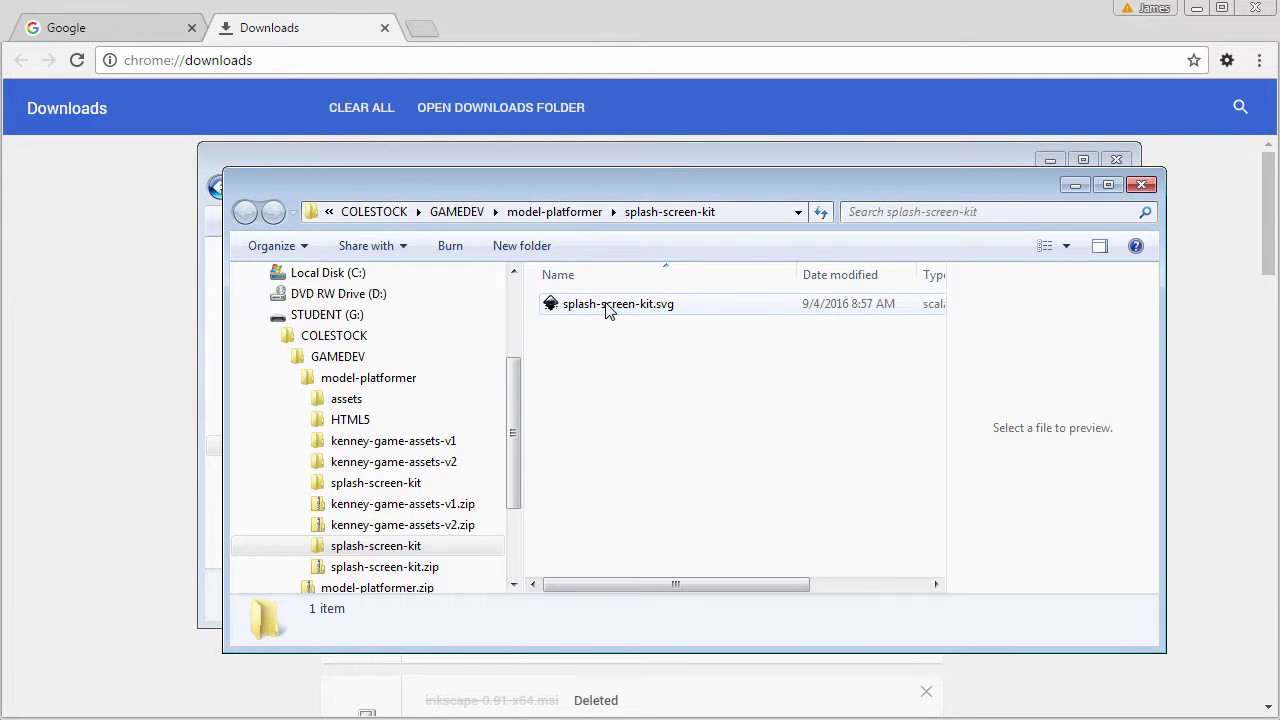
Open the extracted splash-screen-kit.svg with Inkscape
{"action": "left_click", "coordinate": [608, 310]}
{"action": "right_click", "coordinate": [605, 308]}
{"action": "left_click", "coordinate": [645, 316]}
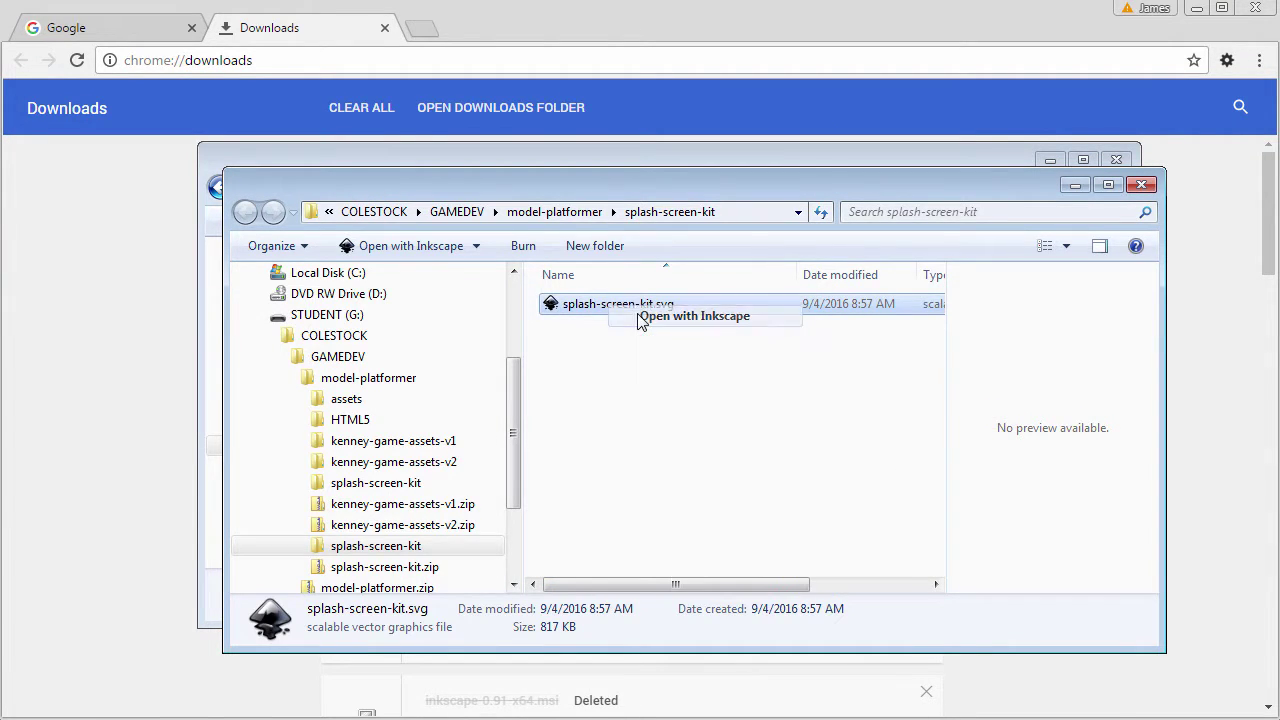
Lower the sky scene group to the bottom, behind the alphabet letters
{"action": "key", "text": "minus"}
{"action": "key", "text": "minus"}
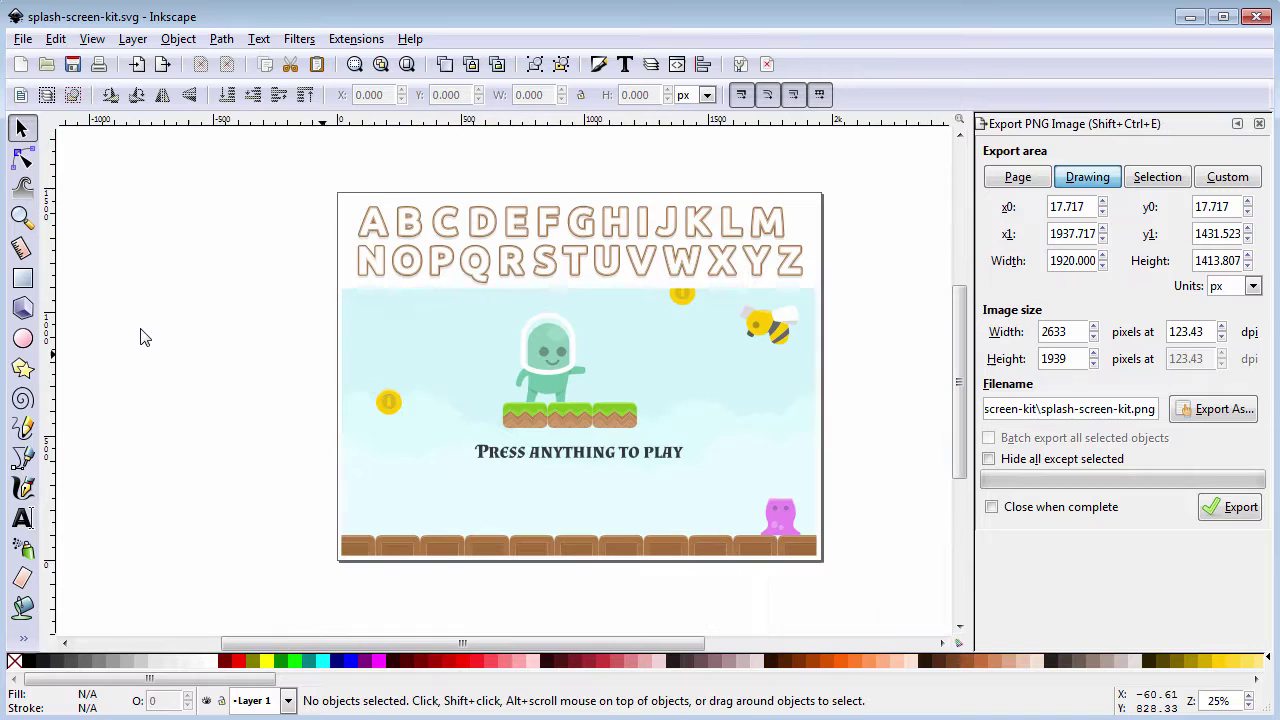
{"action": "left_click_drag", "start_coordinate": [291, 285], "coordinate": [838, 584]}
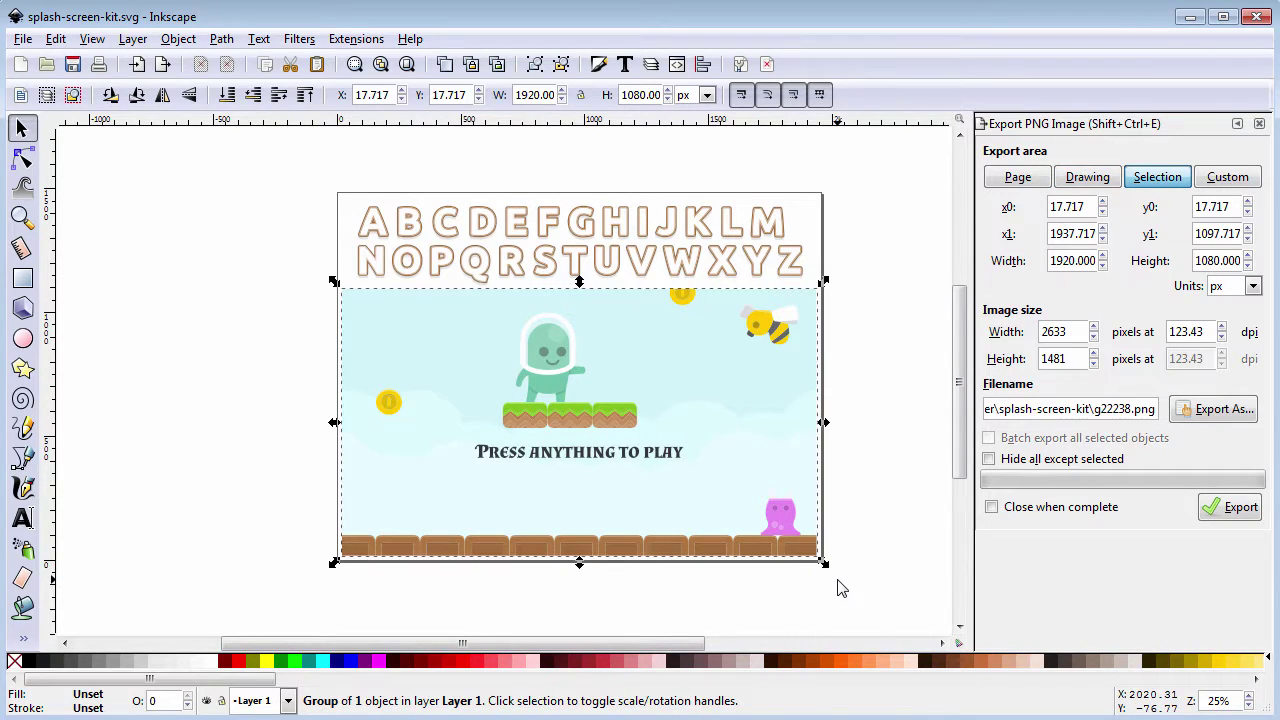
{"action": "left_click", "coordinate": [186, 40]}
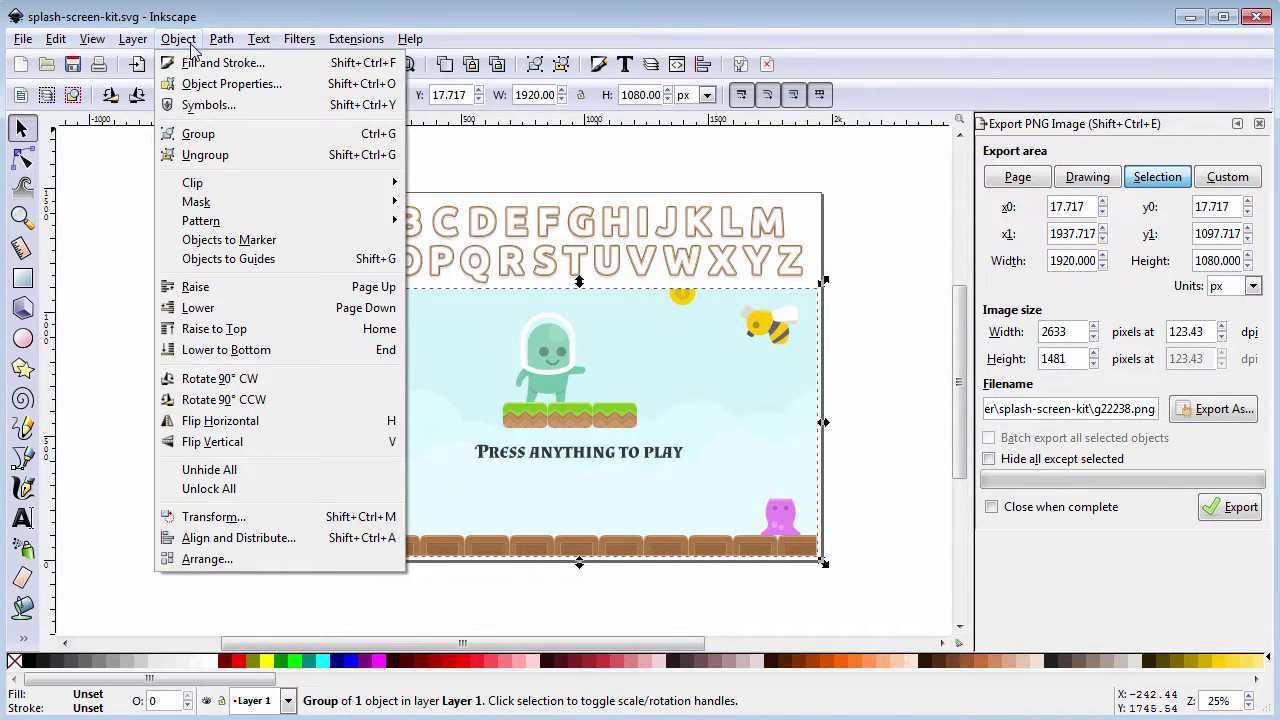
{"action": "left_click", "coordinate": [319, 352]}
{"action": "left_click", "coordinate": [250, 367]}
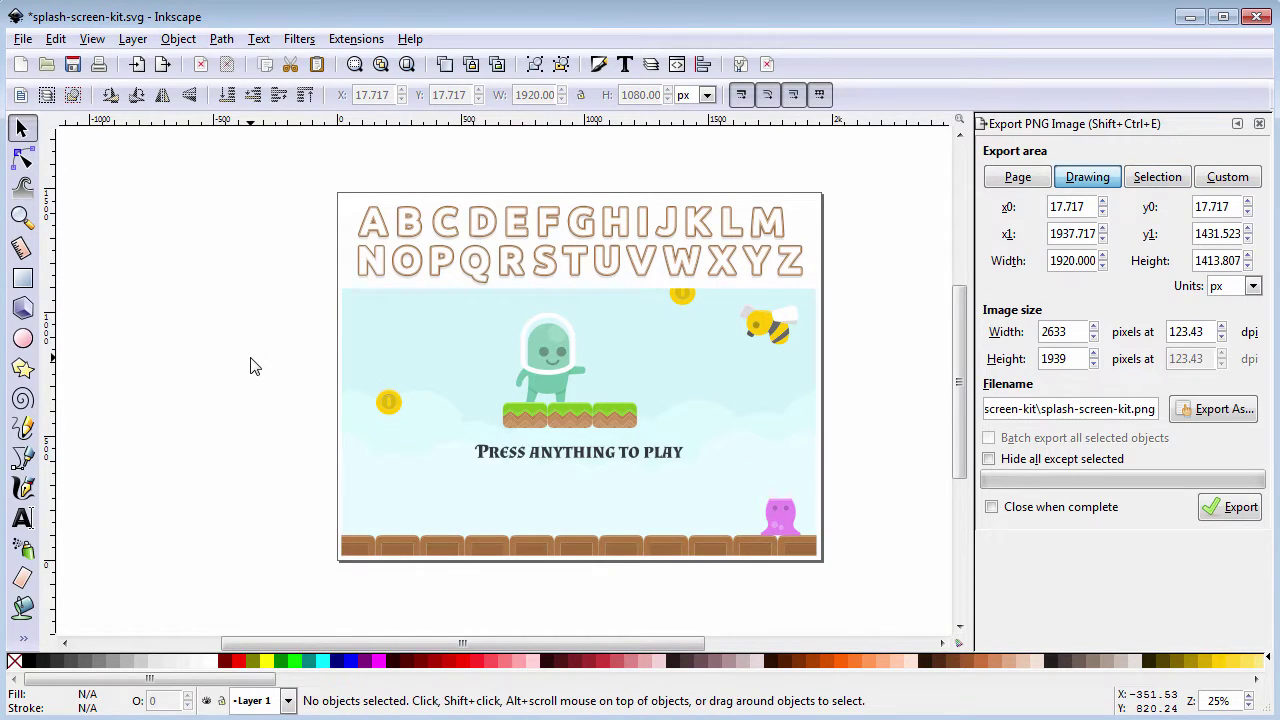
Drag the letters T, H, E into the sky, then R, E, T below to begin RETURN
{"action": "left_click", "coordinate": [581, 266]}
{"action": "left_click_drag", "start_coordinate": [581, 266], "coordinate": [397, 333]}
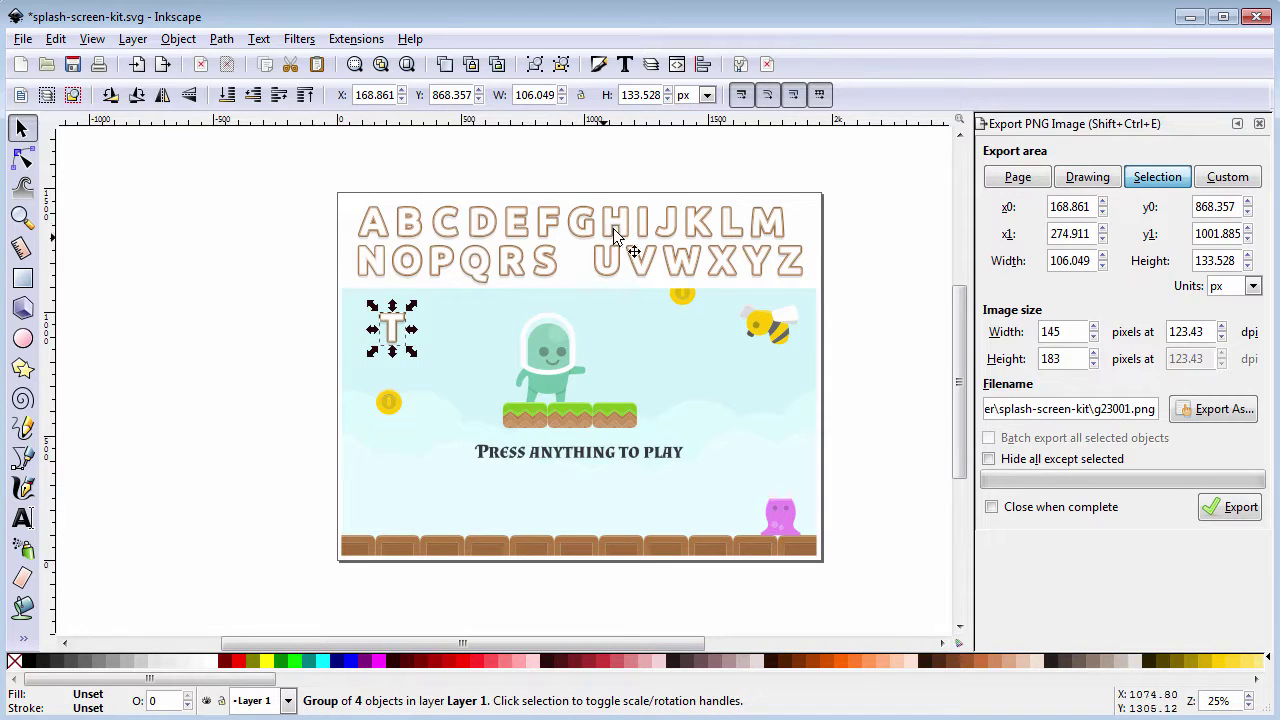
{"action": "left_click_drag", "start_coordinate": [615, 236], "coordinate": [441, 353]}
{"action": "left_click_drag", "start_coordinate": [516, 236], "coordinate": [454, 336]}
{"action": "left_click", "coordinate": [259, 345]}
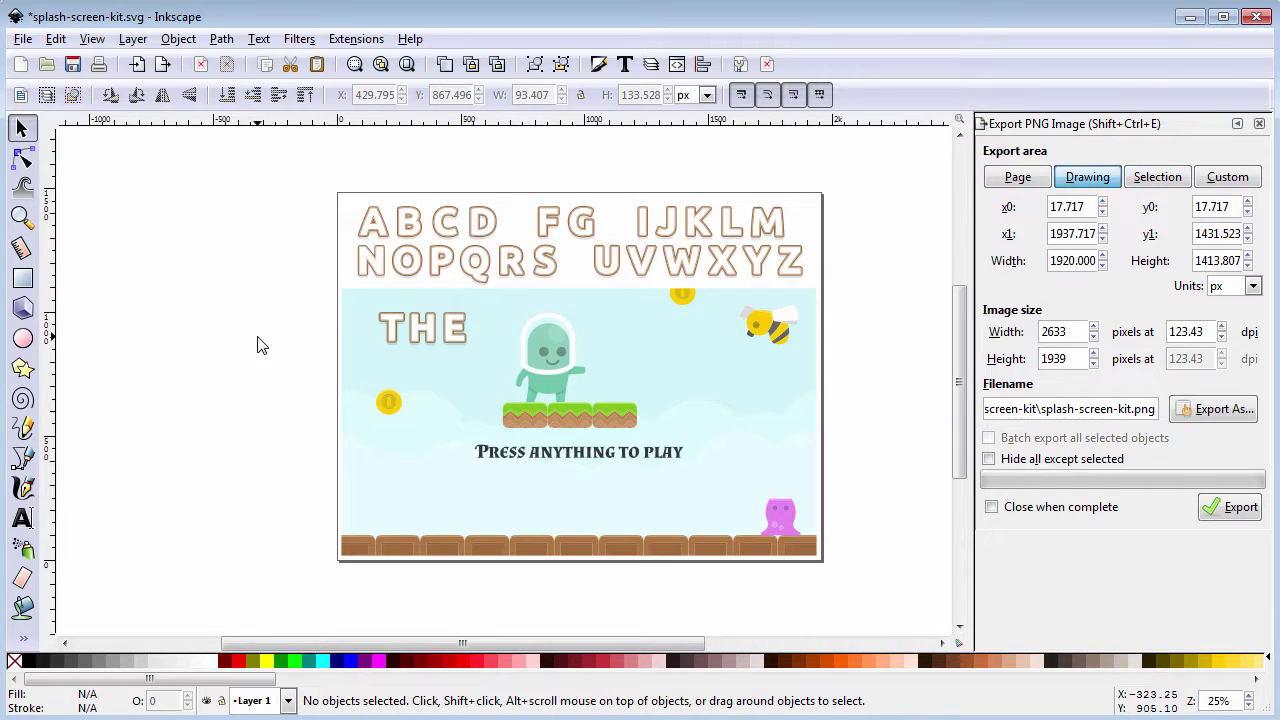
{"action": "left_click_drag", "start_coordinate": [515, 255], "coordinate": [366, 366]}
{"action": "left_click", "coordinate": [455, 350]}
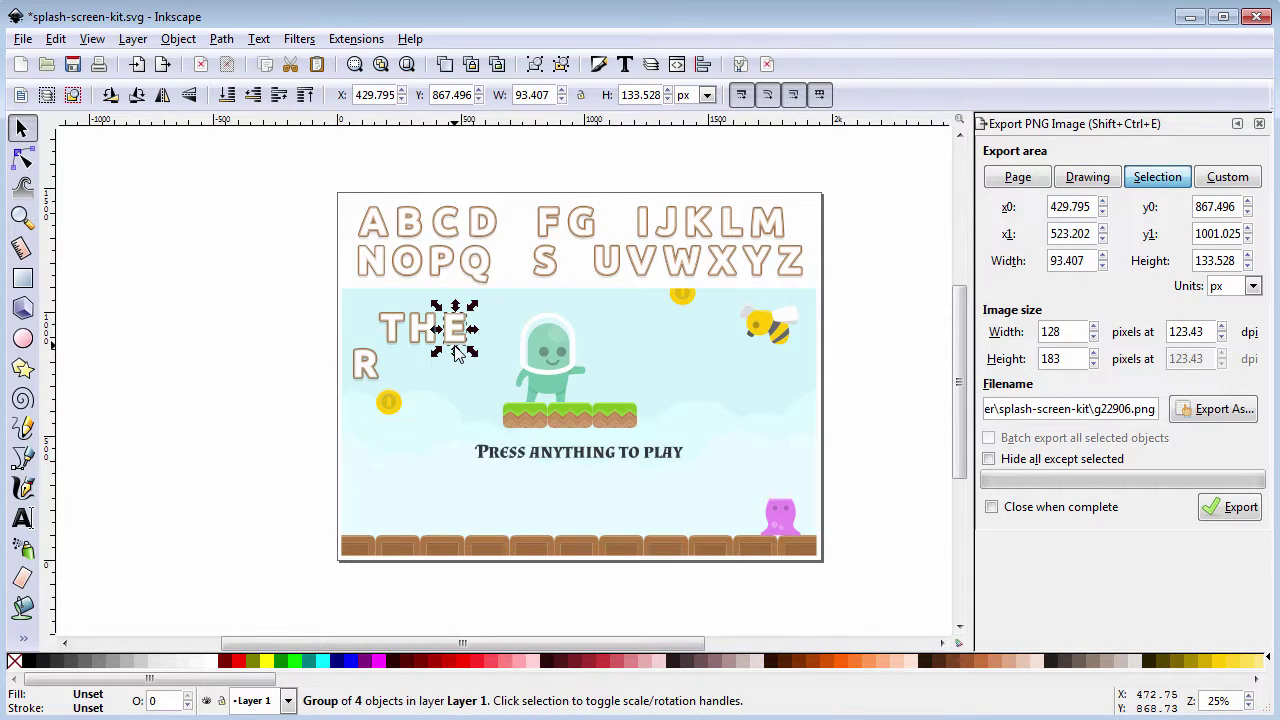
{"action": "left_click_drag", "start_coordinate": [456, 347], "coordinate": [426, 370]}
{"action": "left_click", "coordinate": [393, 330]}
{"action": "left_click", "coordinate": [393, 333]}
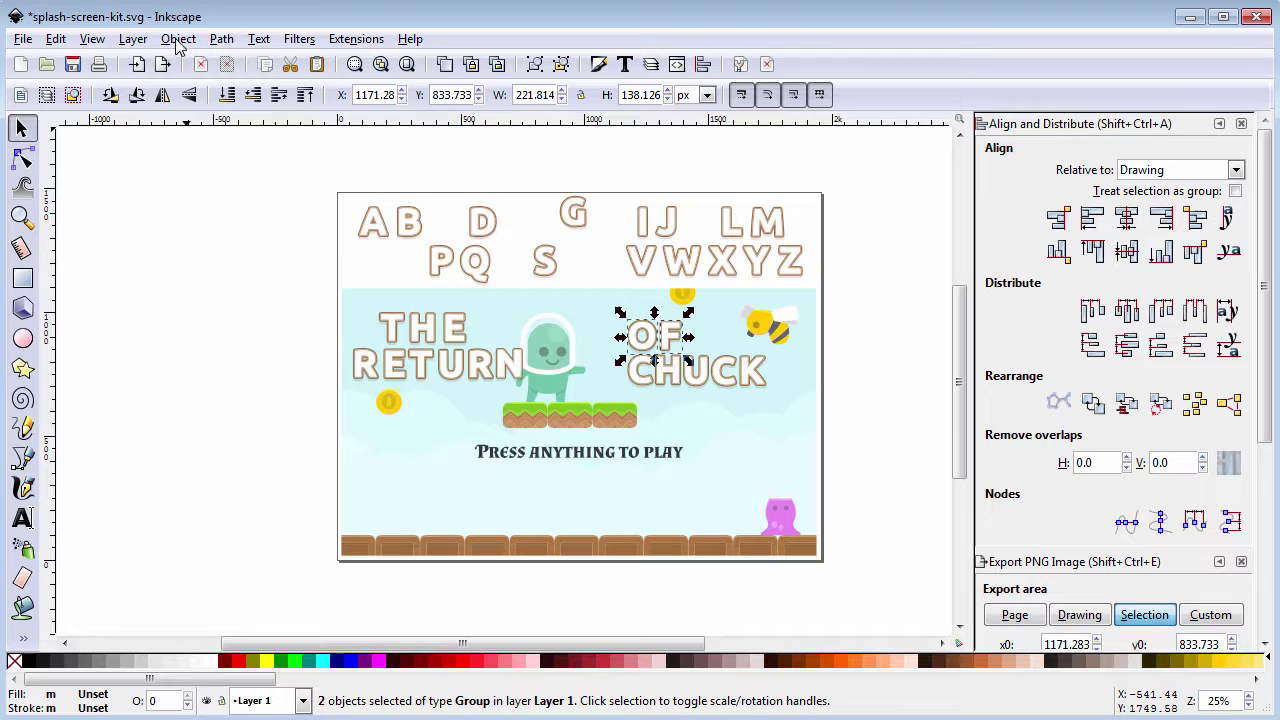
Distribute the OF CHUCK letters by centres and right edges using Align and Distribute
{"action": "left_click", "coordinate": [178, 40]}
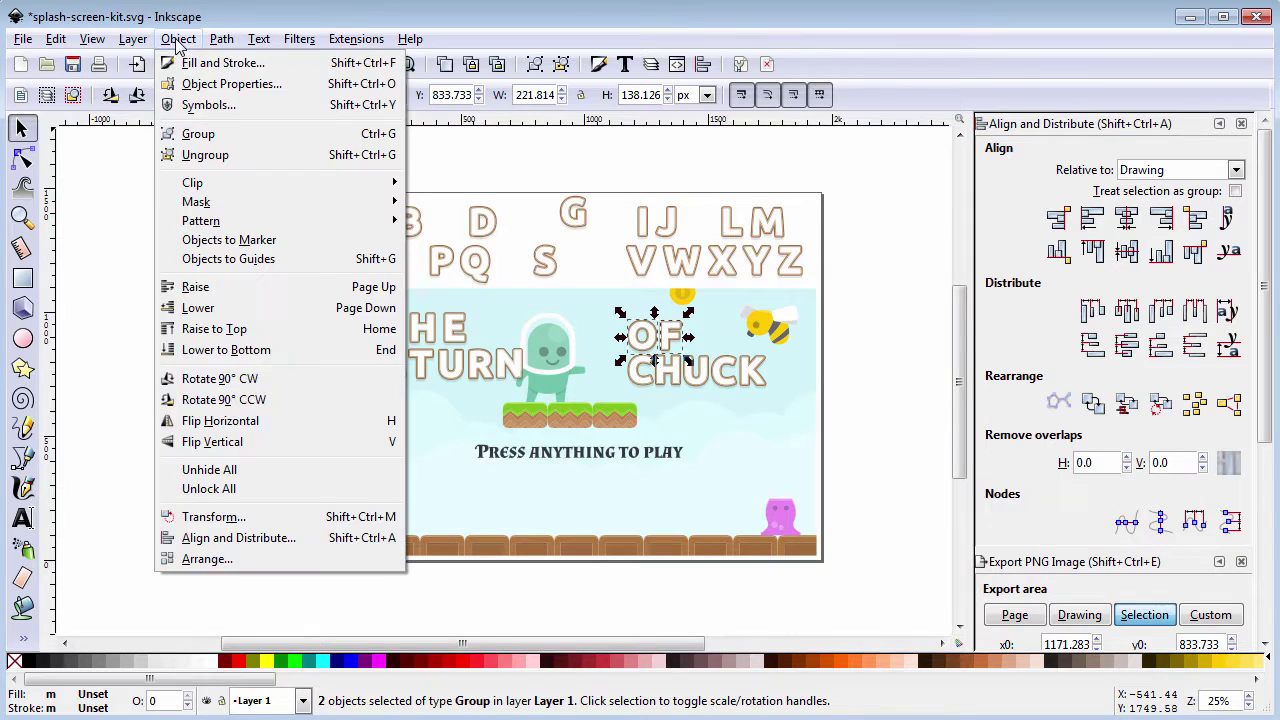
{"action": "left_click", "coordinate": [262, 538]}
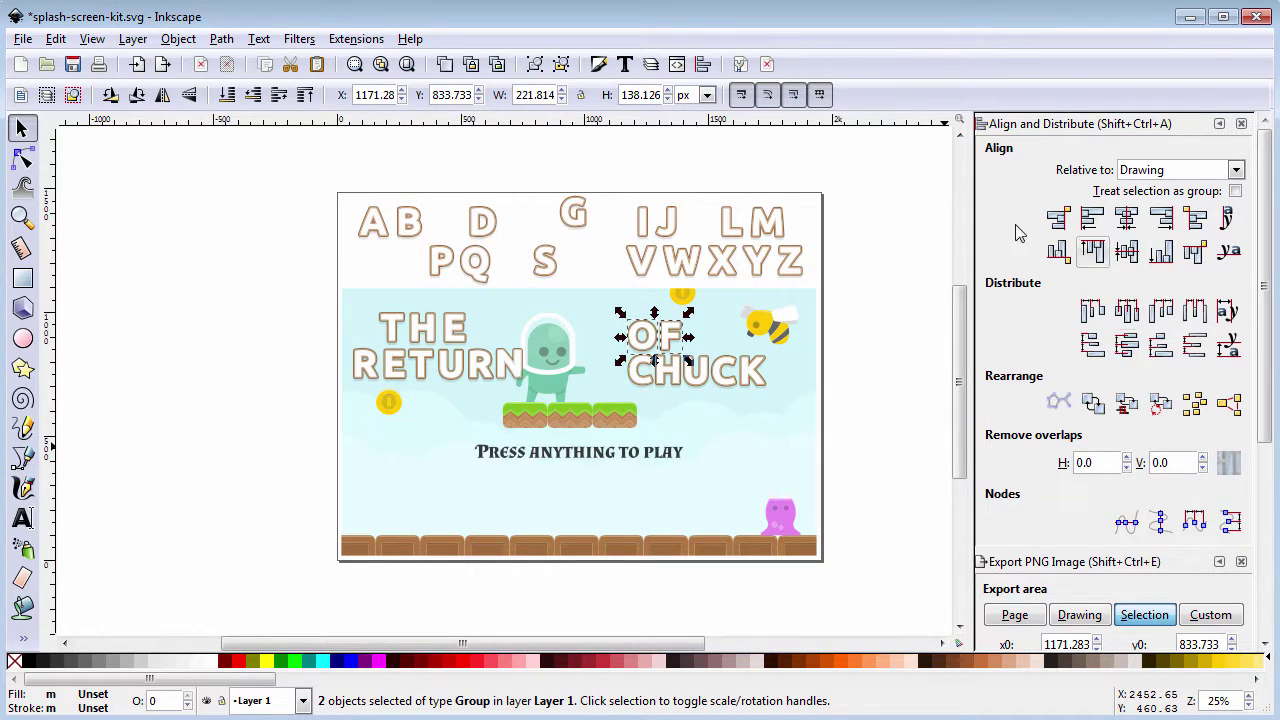
{"action": "left_click", "coordinate": [1127, 312]}
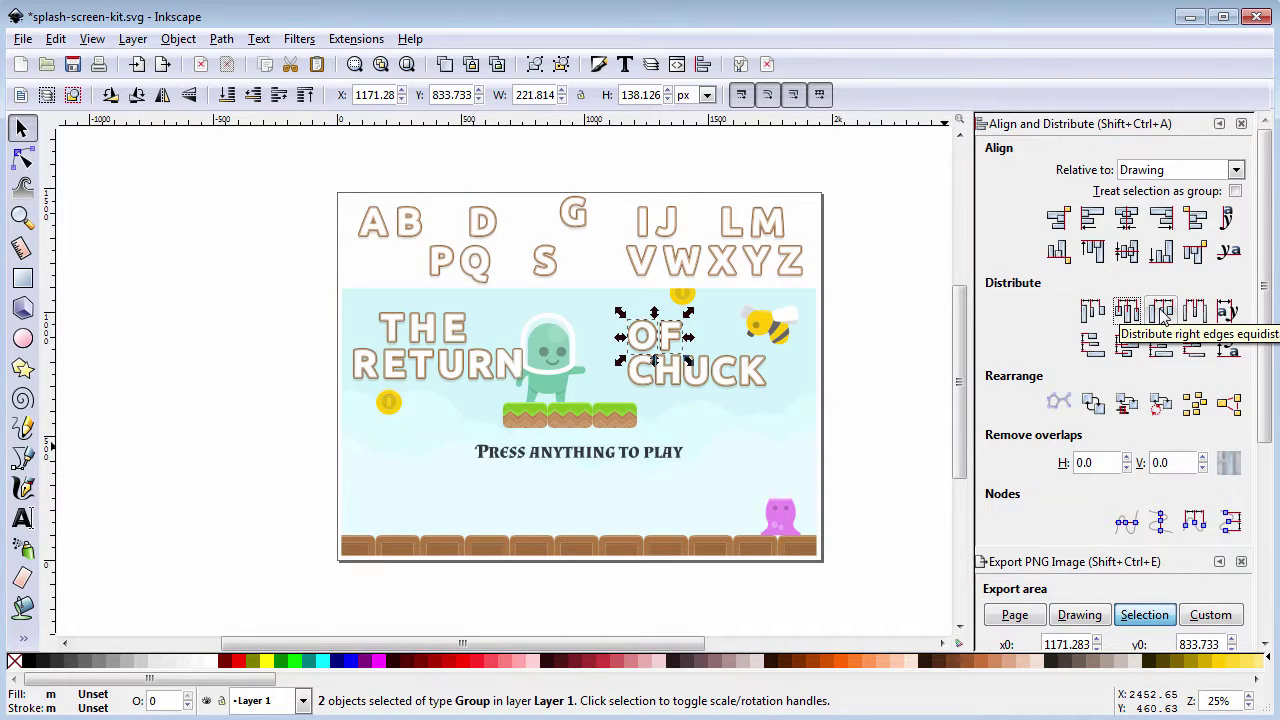
{"action": "left_click", "coordinate": [1163, 318]}
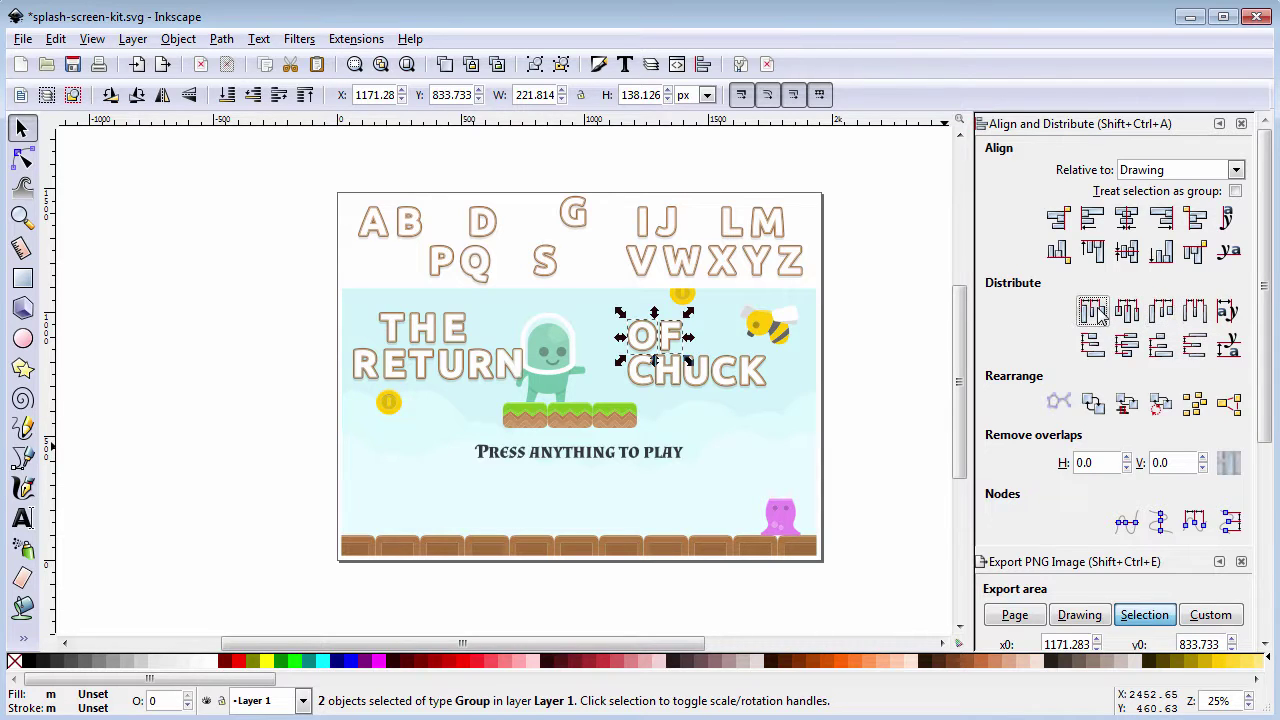
{"action": "left_click", "coordinate": [280, 346]}
Space the six RETURN letters with equal horizontal gaps
{"action": "left_click_drag", "start_coordinate": [277, 338], "coordinate": [599, 395]}
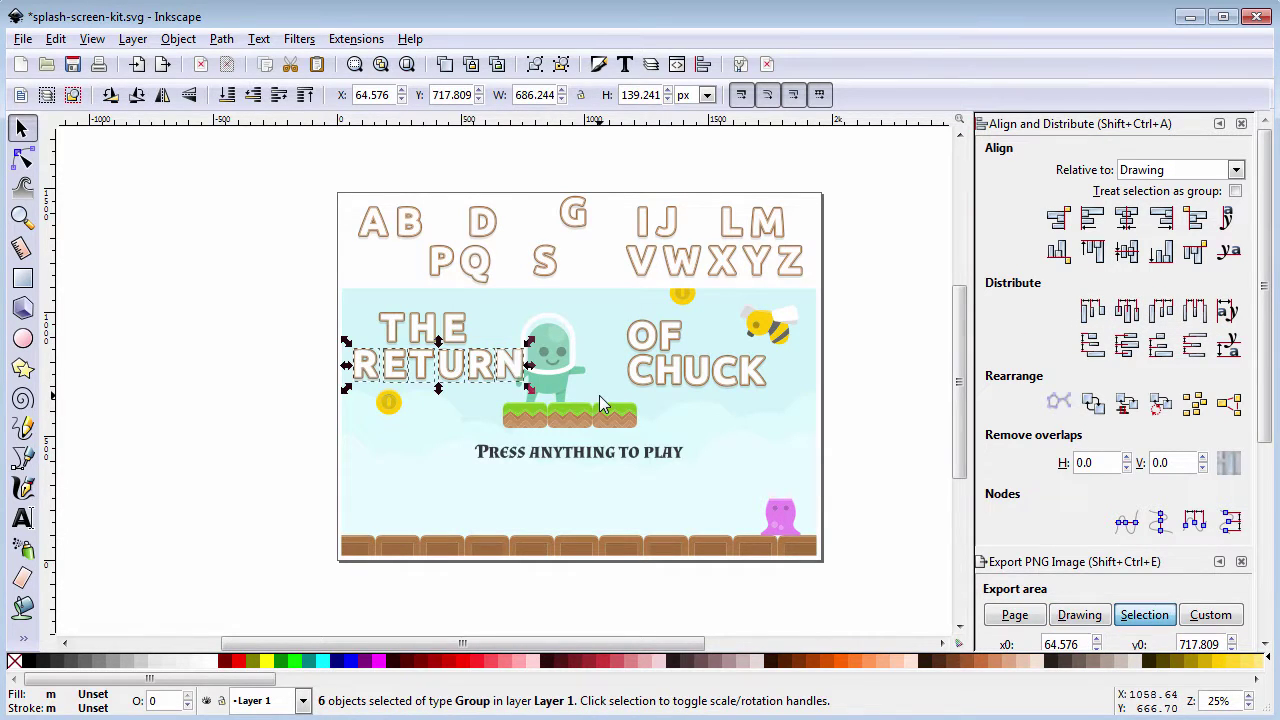
{"action": "left_click", "coordinate": [1129, 311]}
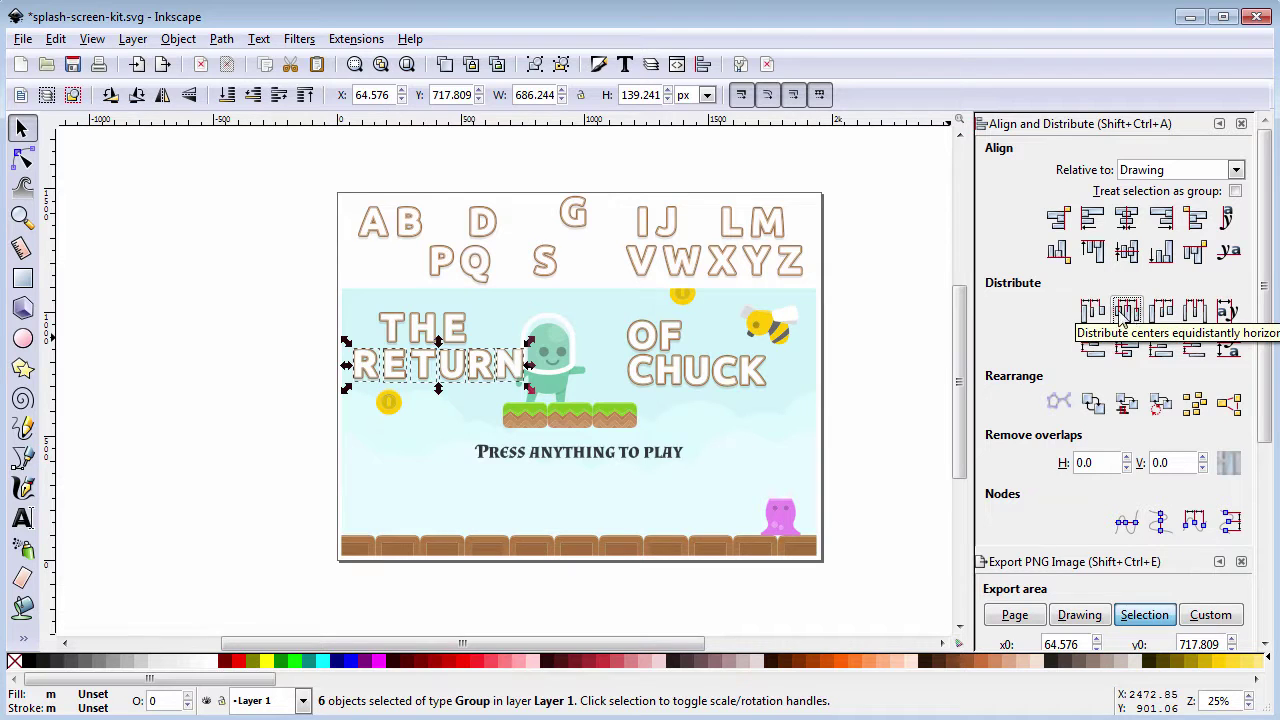
{"action": "left_click", "coordinate": [1093, 313]}
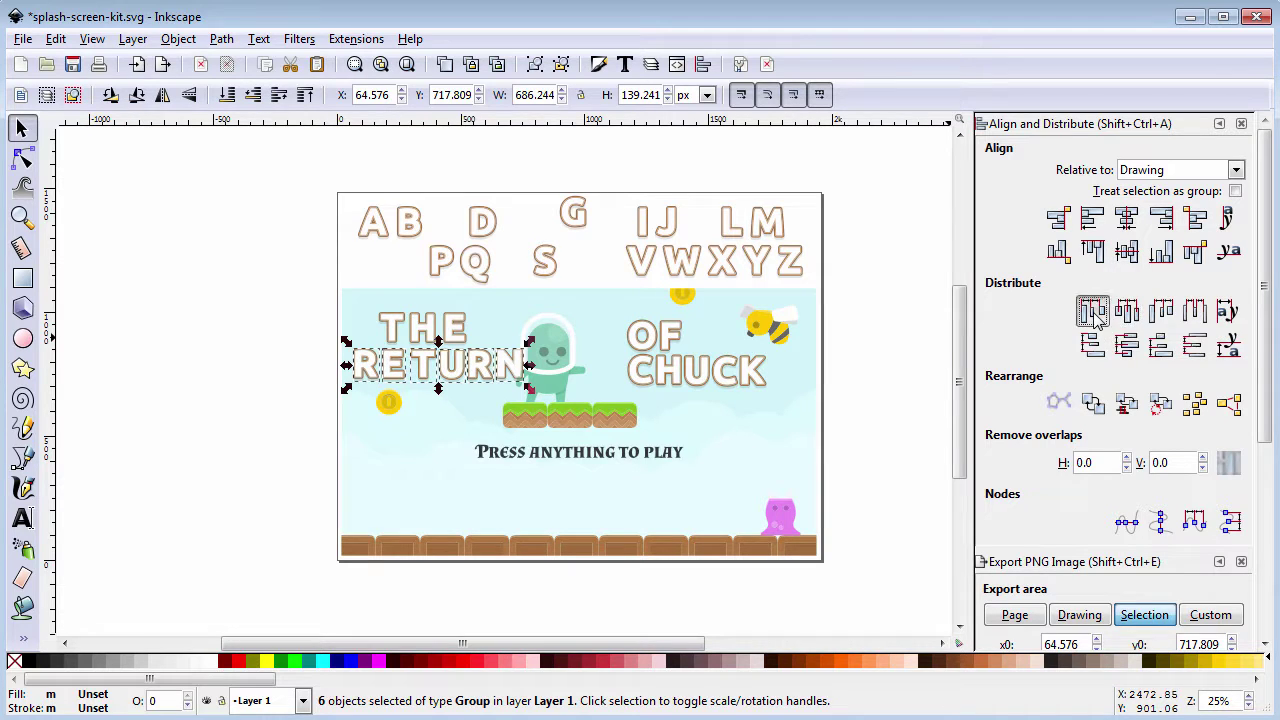
{"action": "left_click", "coordinate": [1159, 311]}
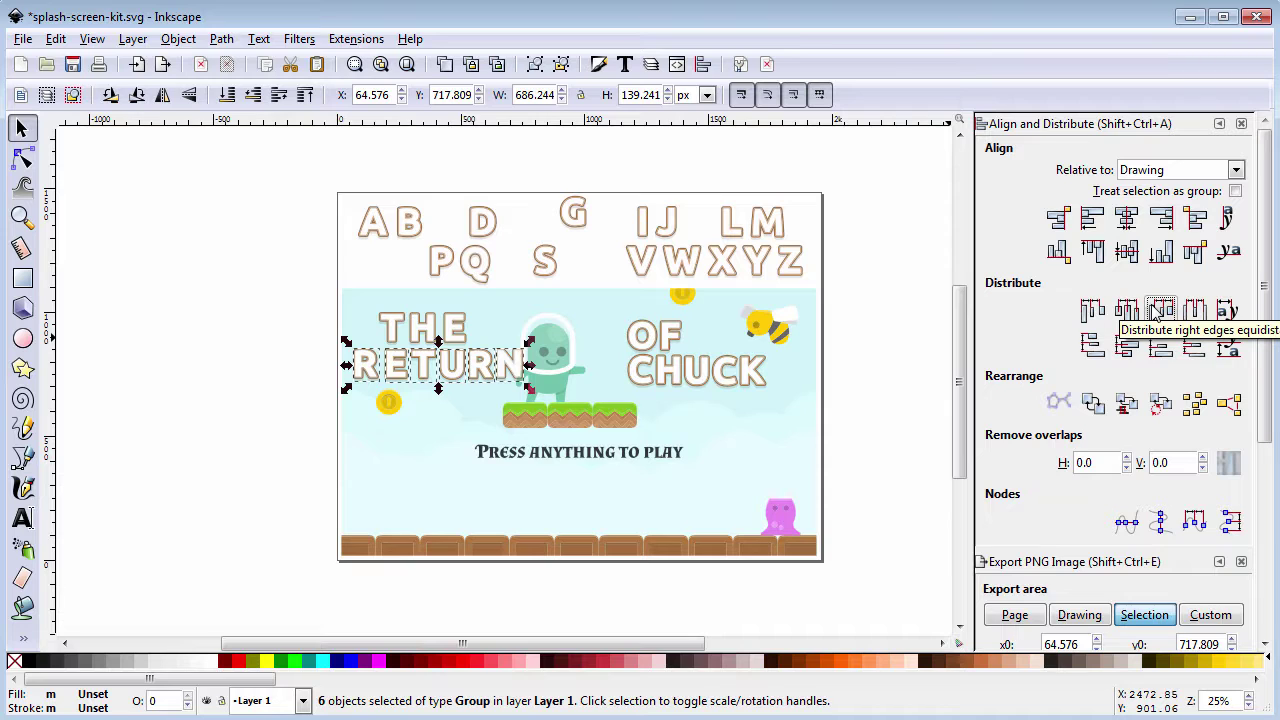
{"action": "left_click", "coordinate": [1192, 311]}
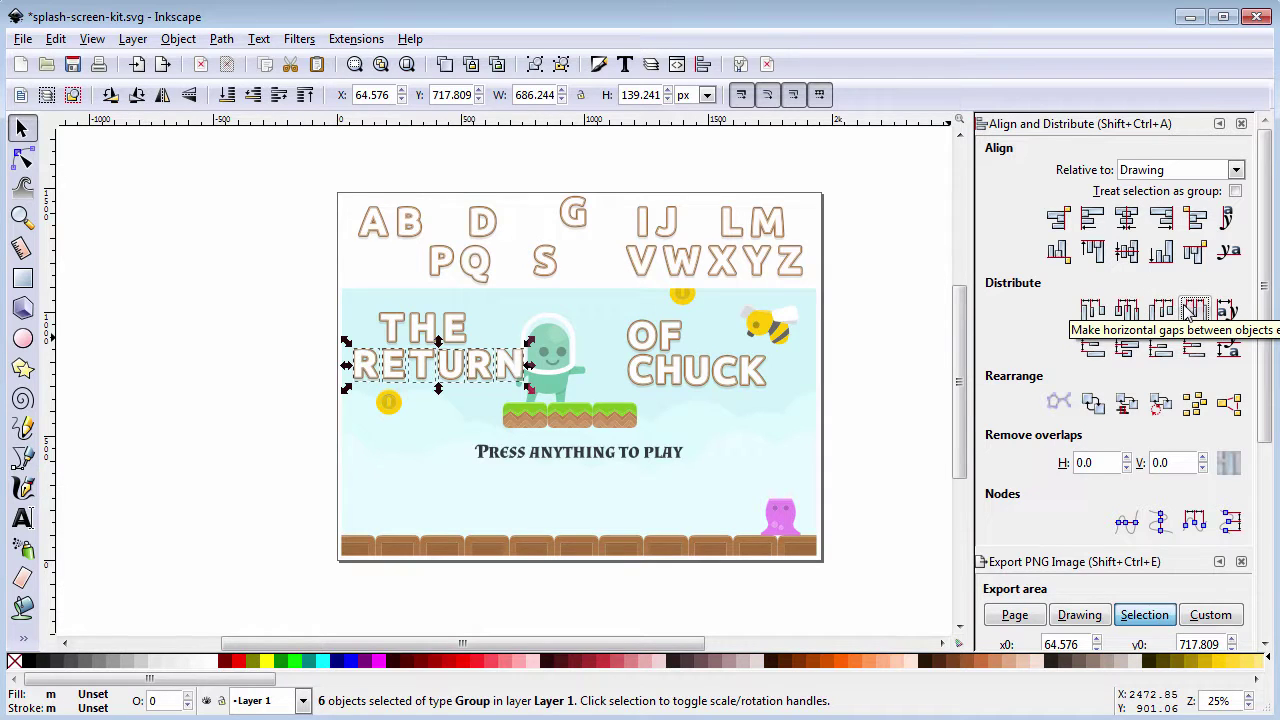
{"action": "left_click", "coordinate": [286, 298]}
Shrink THE proportionally to about 261.678 px wide with the lock enabled
{"action": "left_click_drag", "start_coordinate": [286, 298], "coordinate": [520, 360]}
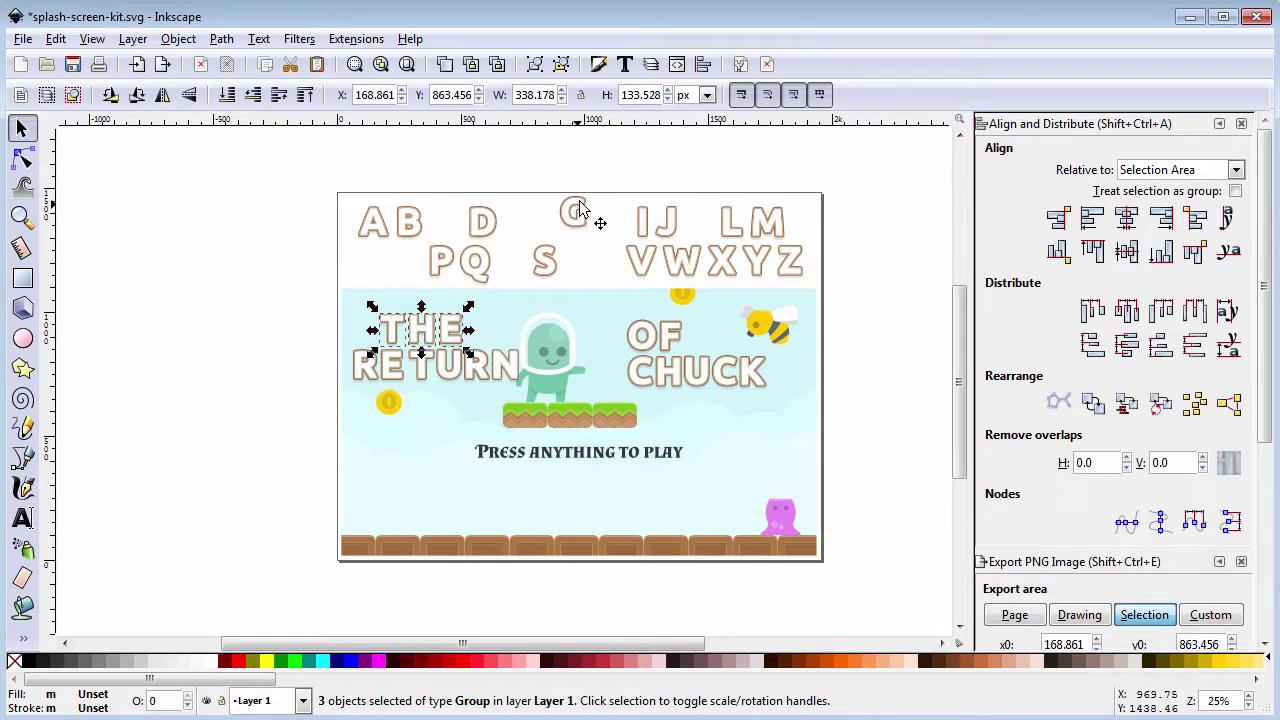
{"action": "left_click", "coordinate": [579, 98]}
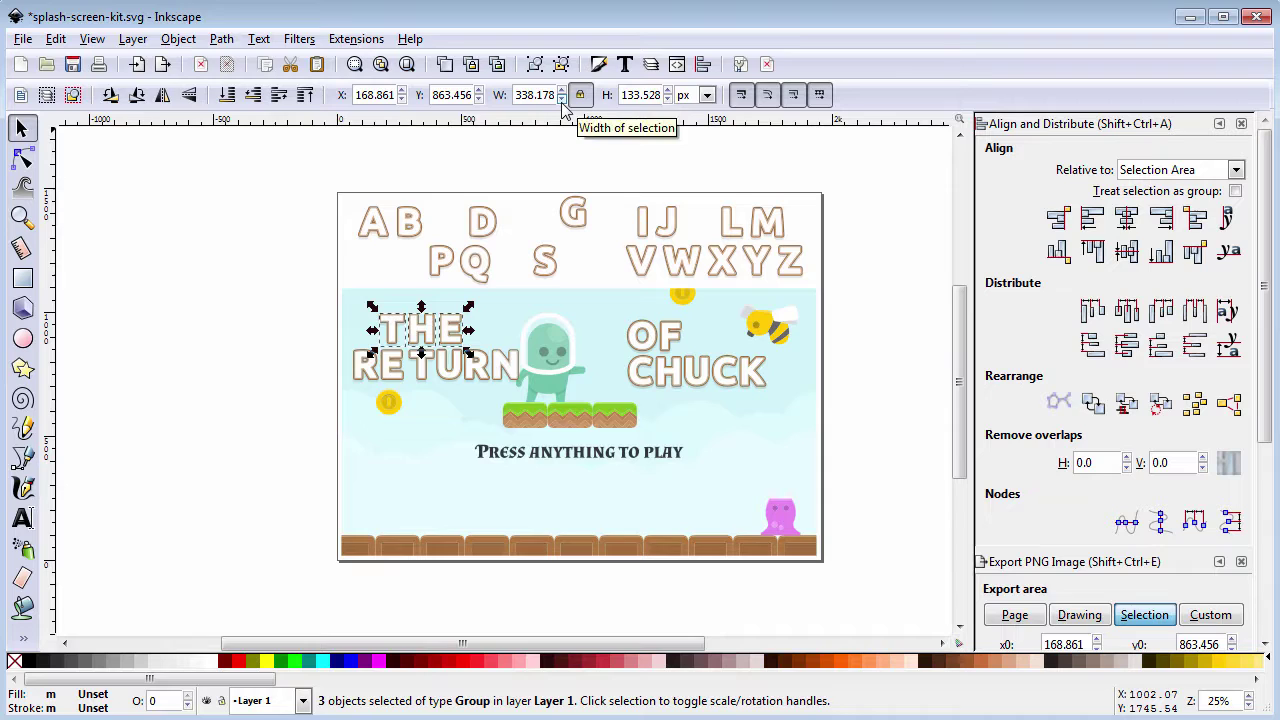
{"action": "left_click", "coordinate": [562, 100]}
{"action": "left_click", "coordinate": [562, 100]}
{"action": "left_click", "coordinate": [562, 100]}
{"action": "left_click", "coordinate": [562, 100]}
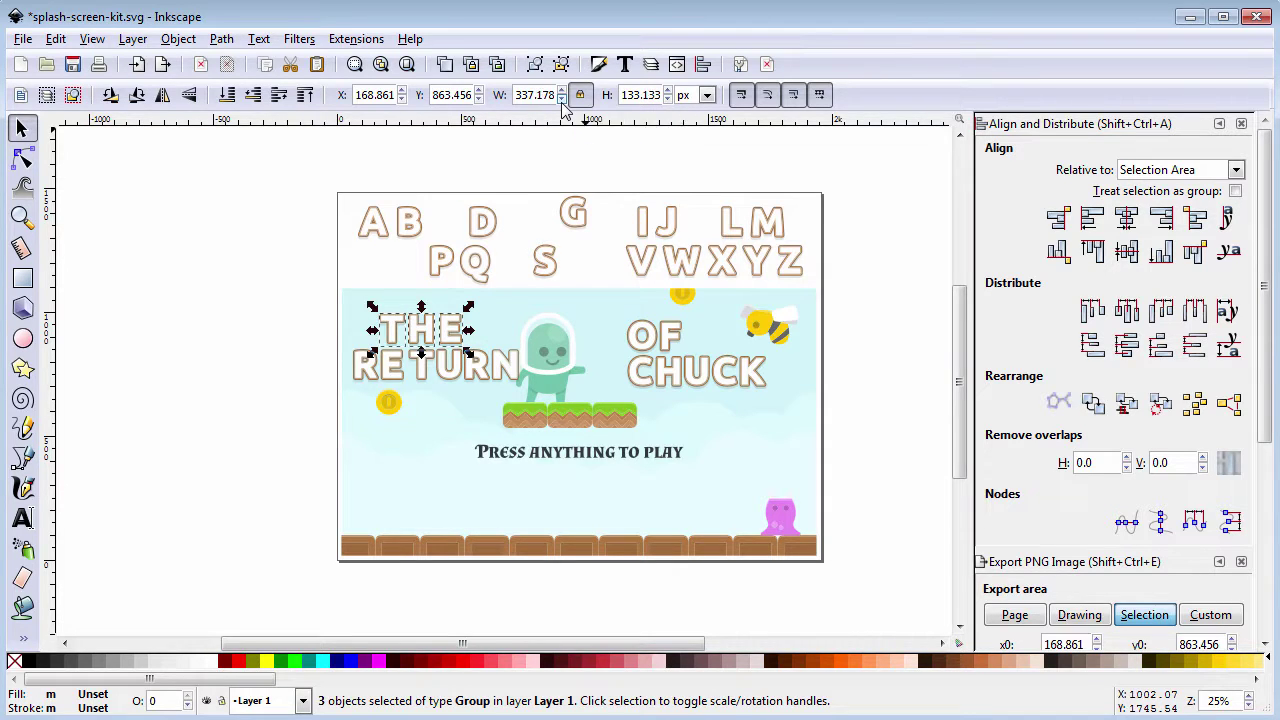
{"action": "left_click_drag", "start_coordinate": [562, 101], "coordinate": [562, 101]}
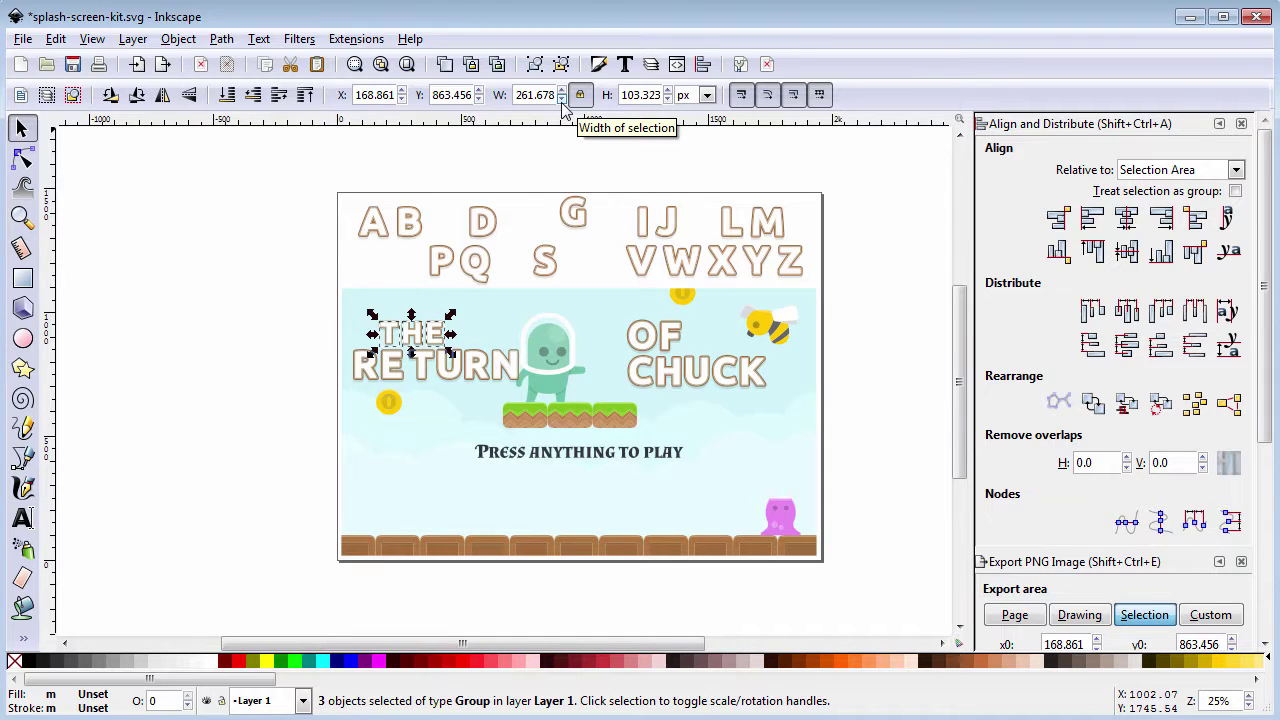
{"action": "left_click", "coordinate": [297, 342]}
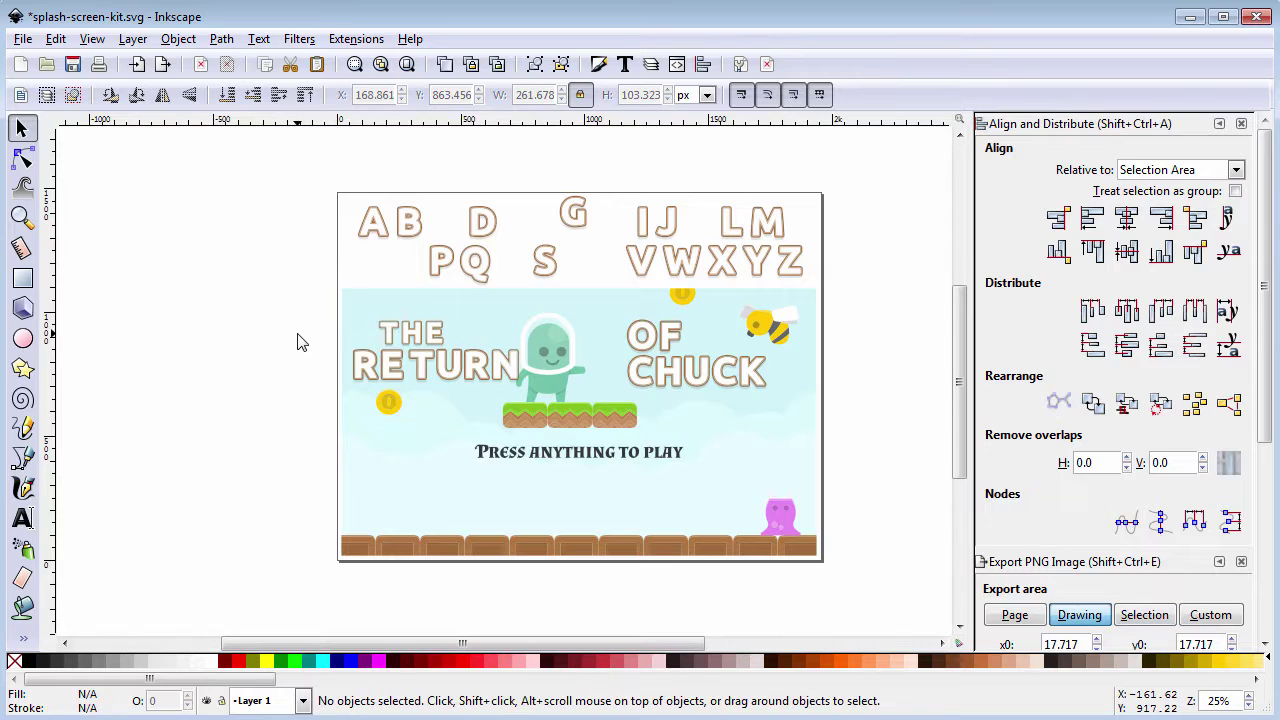
Shrink RETURN proportionally to about 547.882 px wide
{"action": "left_click_drag", "start_coordinate": [297, 342], "coordinate": [536, 396]}
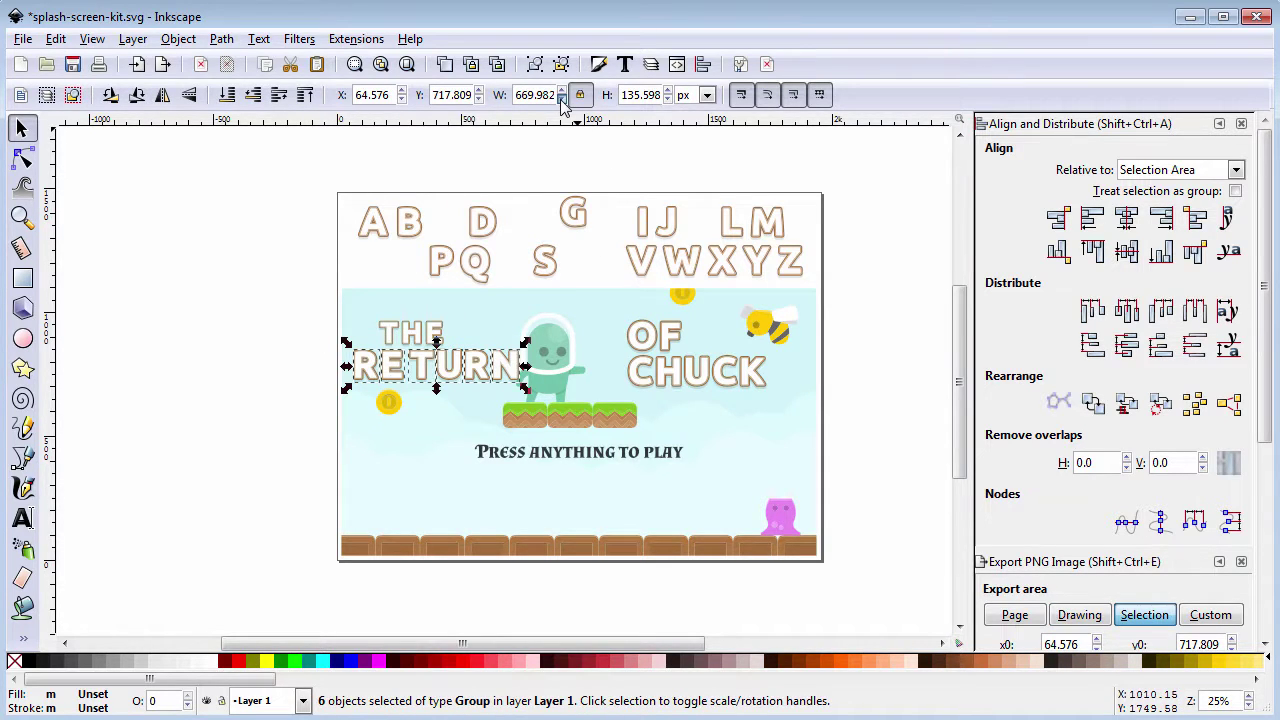
{"action": "scroll", "coordinate": [561, 100], "scroll_direction": "down", "scroll_amount": 6}
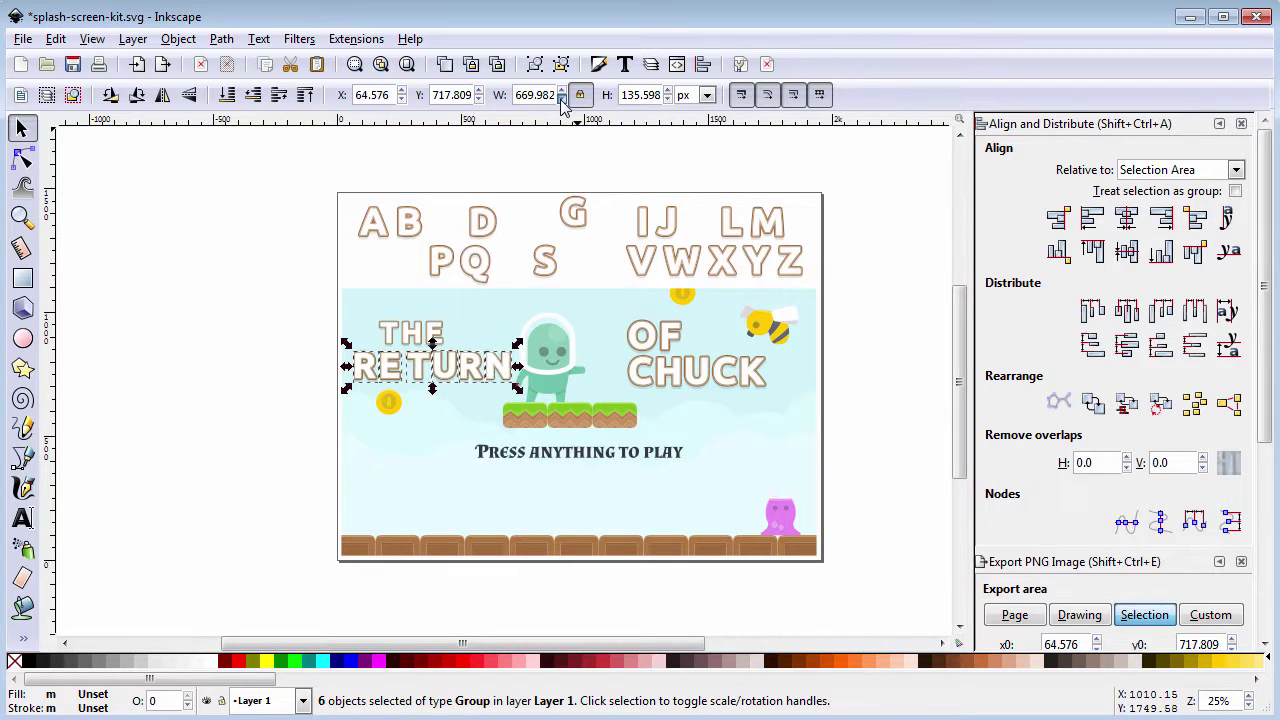
{"action": "scroll", "coordinate": [561, 100], "scroll_direction": "down", "scroll_amount": 15}
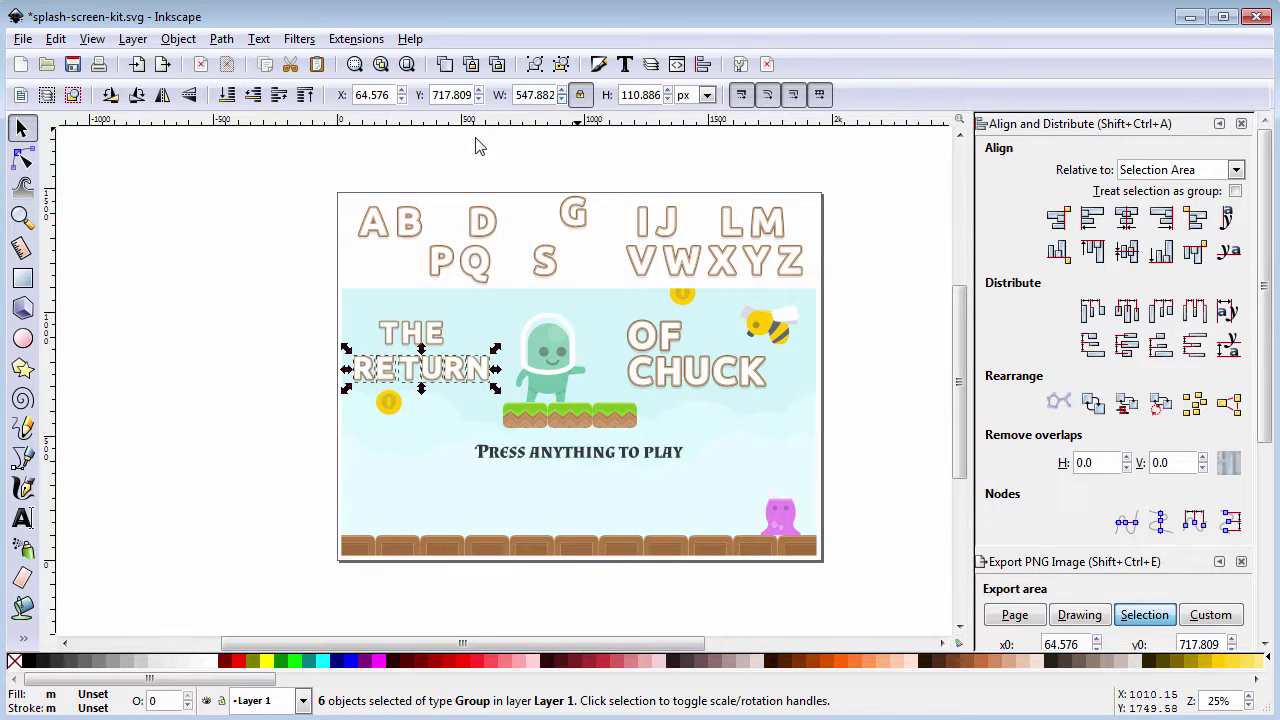
{"action": "left_click", "coordinate": [189, 317]}
Group the three THE letters and tilt the word slightly
{"action": "left_click_drag", "start_coordinate": [314, 312], "coordinate": [477, 350]}
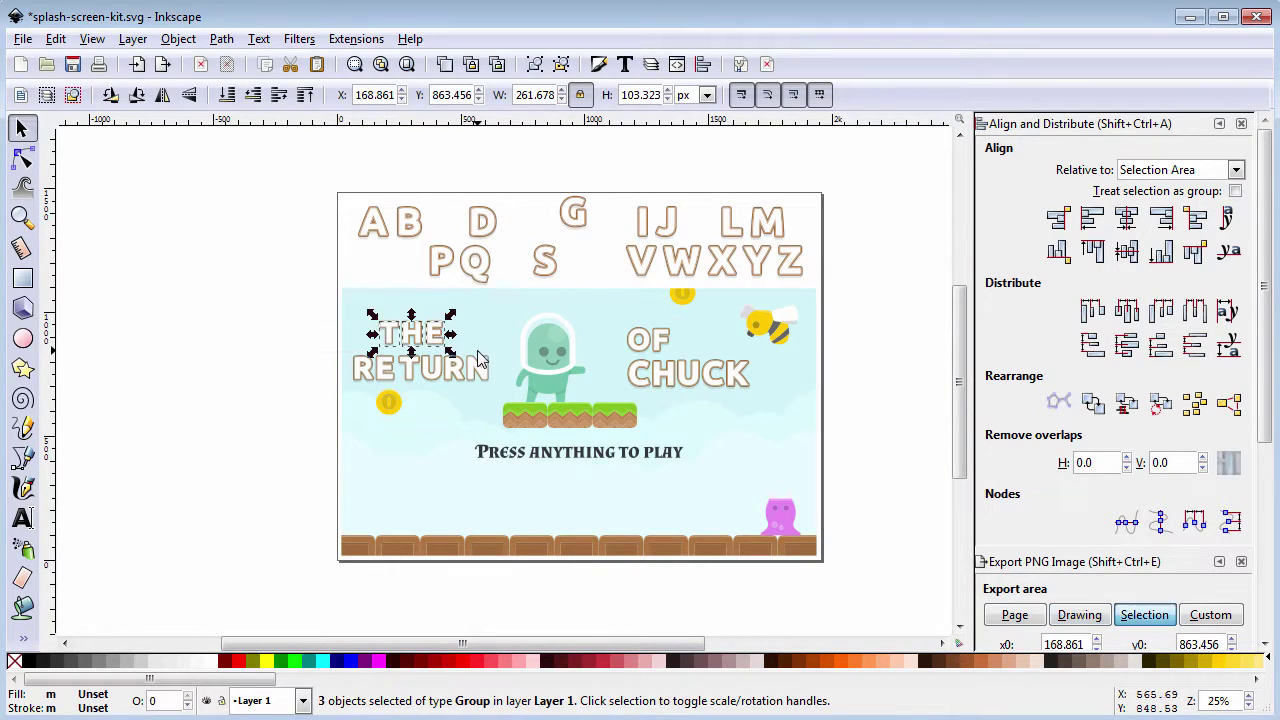
{"action": "left_click", "coordinate": [178, 39]}
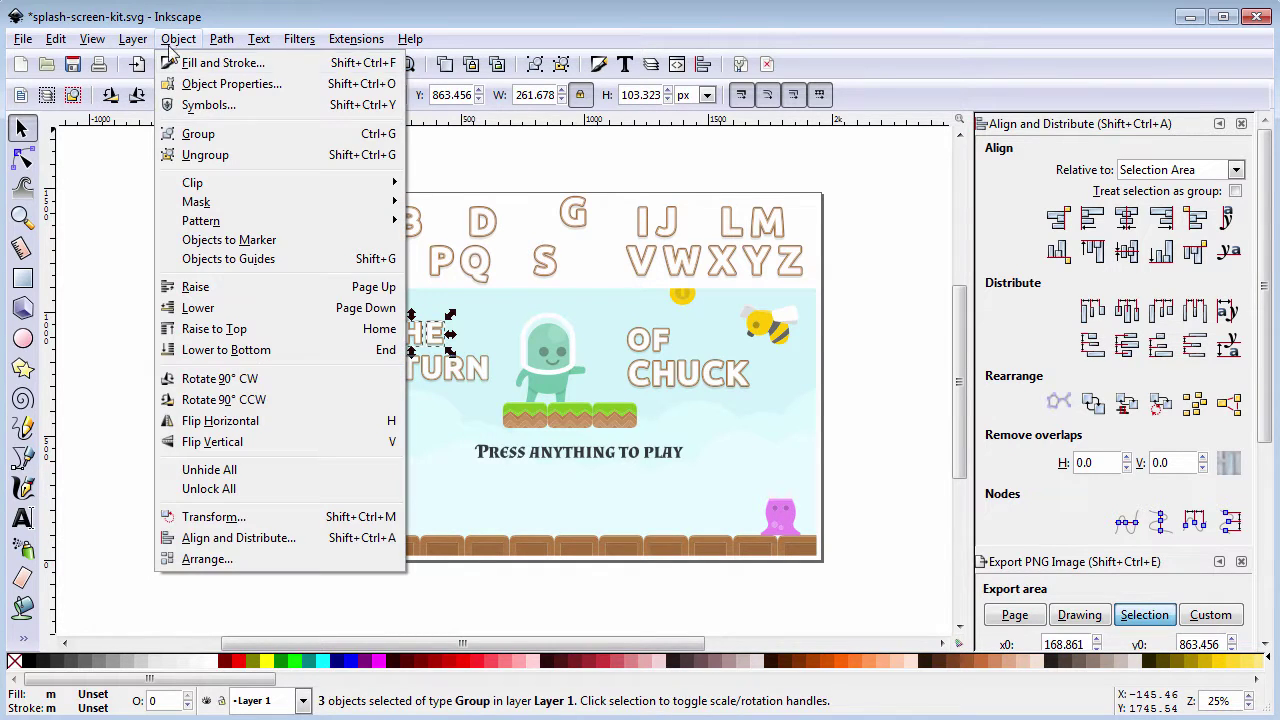
{"action": "left_click", "coordinate": [209, 133]}
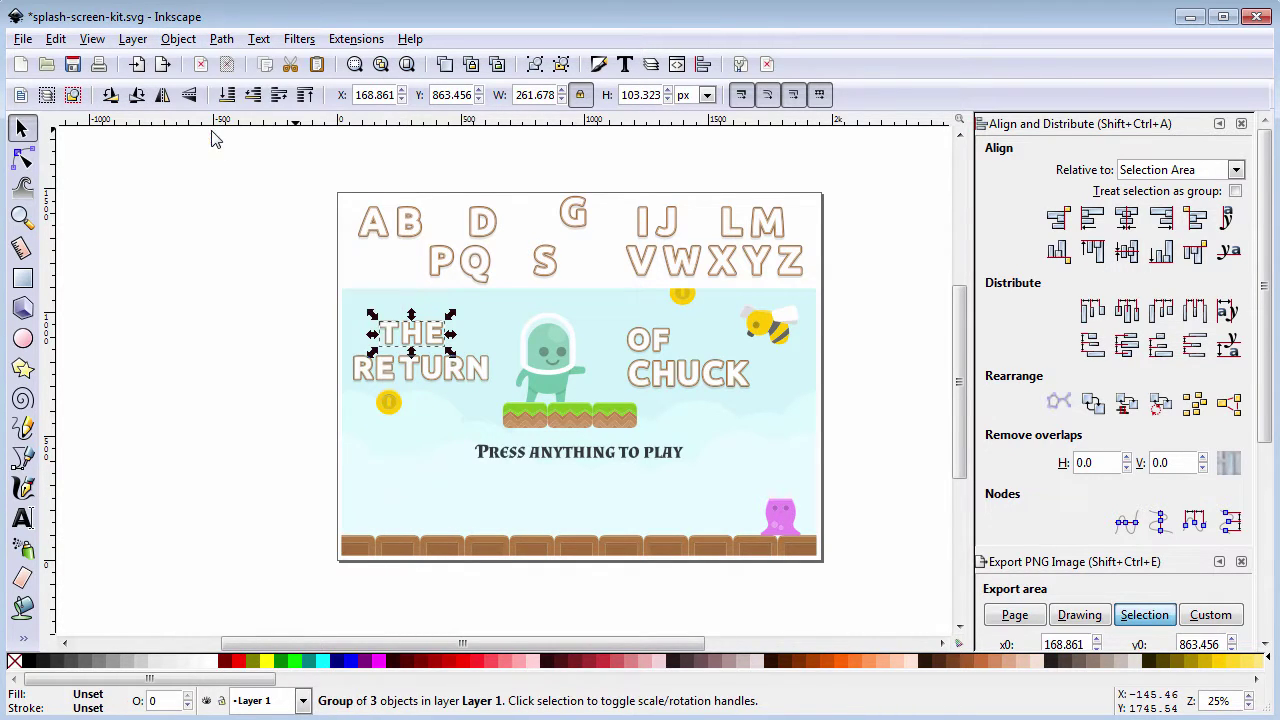
{"action": "left_click", "coordinate": [446, 332]}
{"action": "left_click_drag", "start_coordinate": [451, 316], "coordinate": [449, 313]}
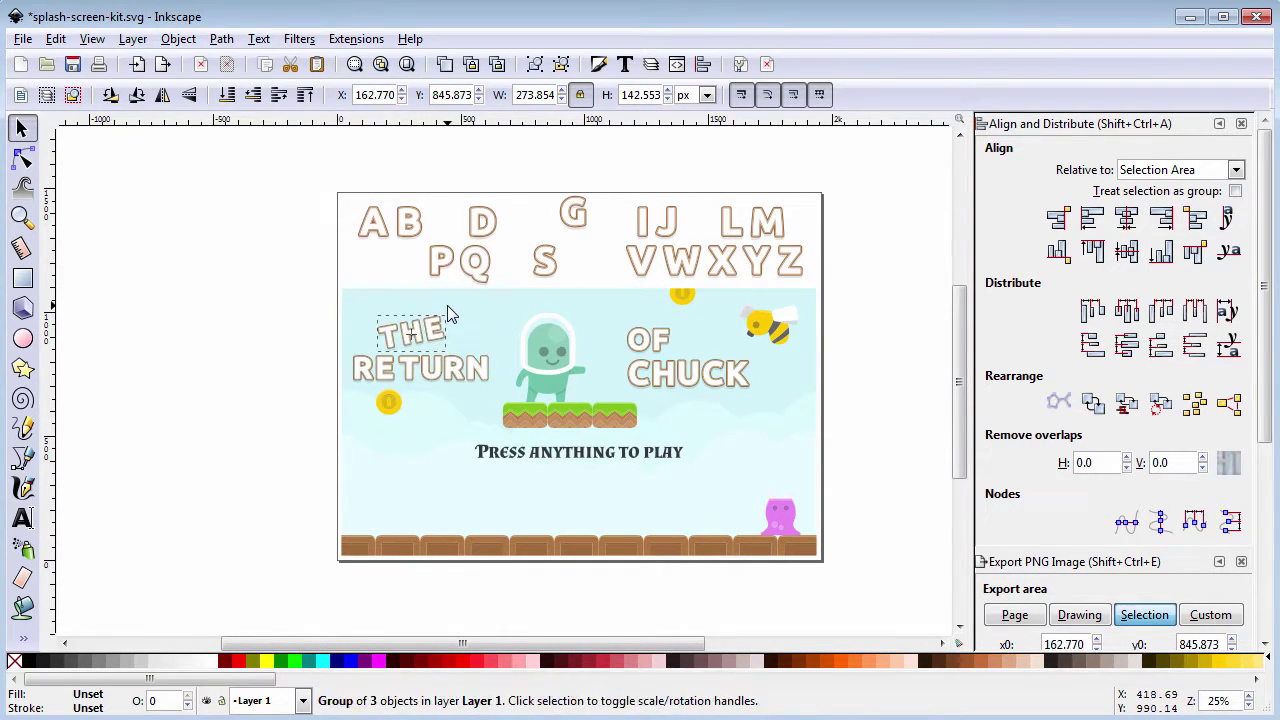
{"action": "left_click", "coordinate": [288, 345]}
Group the six RETURN letters and position the tilted title words over the scene
{"action": "left_click_drag", "start_coordinate": [283, 341], "coordinate": [520, 399]}
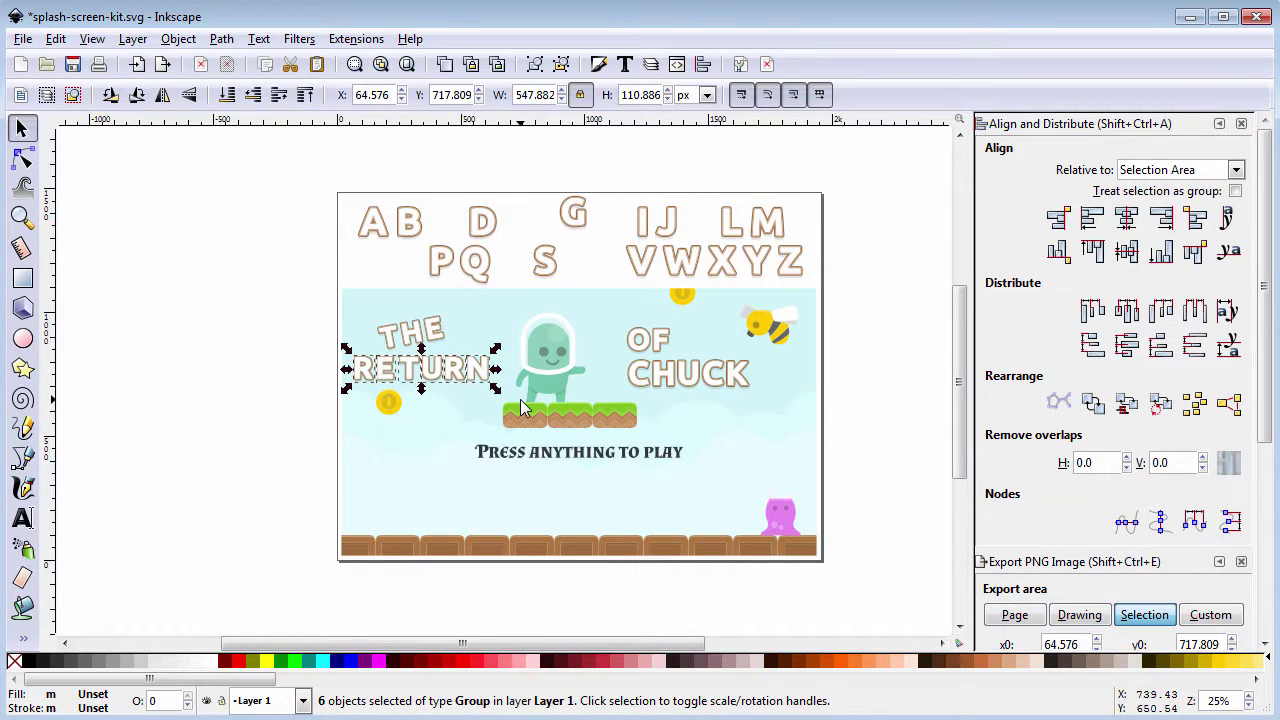
{"action": "left_click", "coordinate": [178, 39]}
{"action": "left_click", "coordinate": [205, 134]}
{"action": "left_click", "coordinate": [225, 318]}
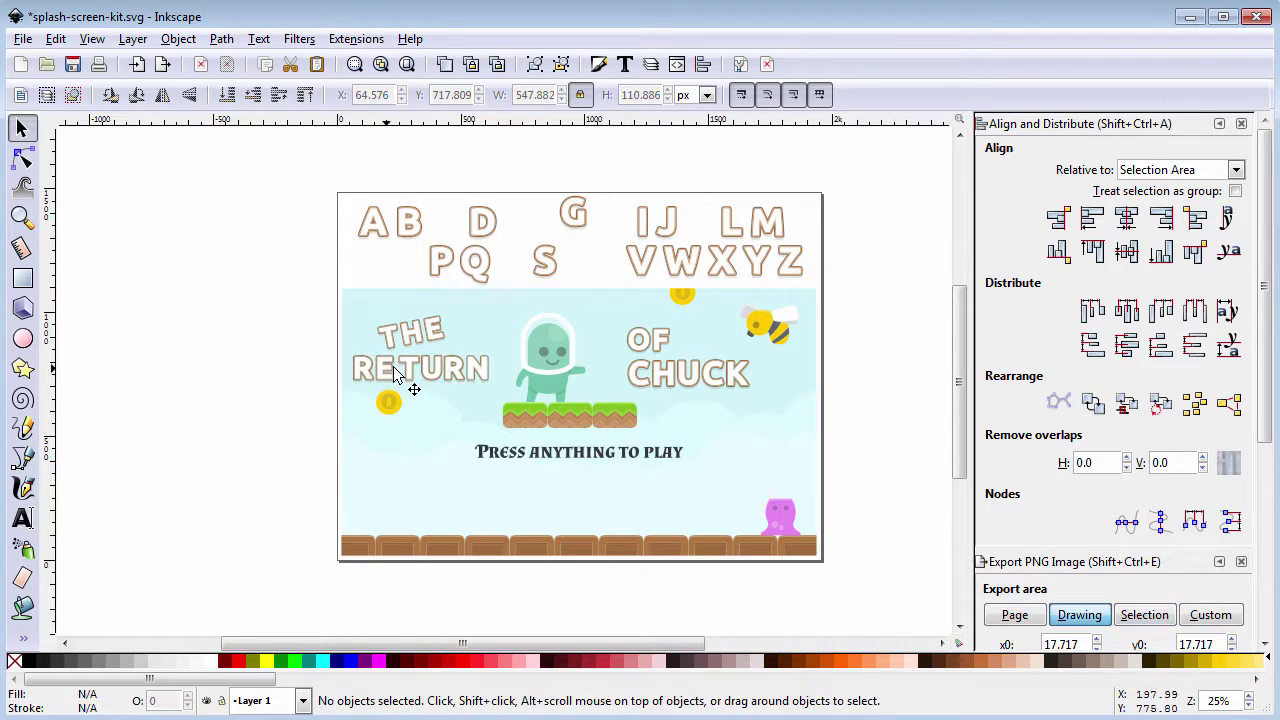
{"action": "left_click_drag", "start_coordinate": [400, 373], "coordinate": [428, 378]}
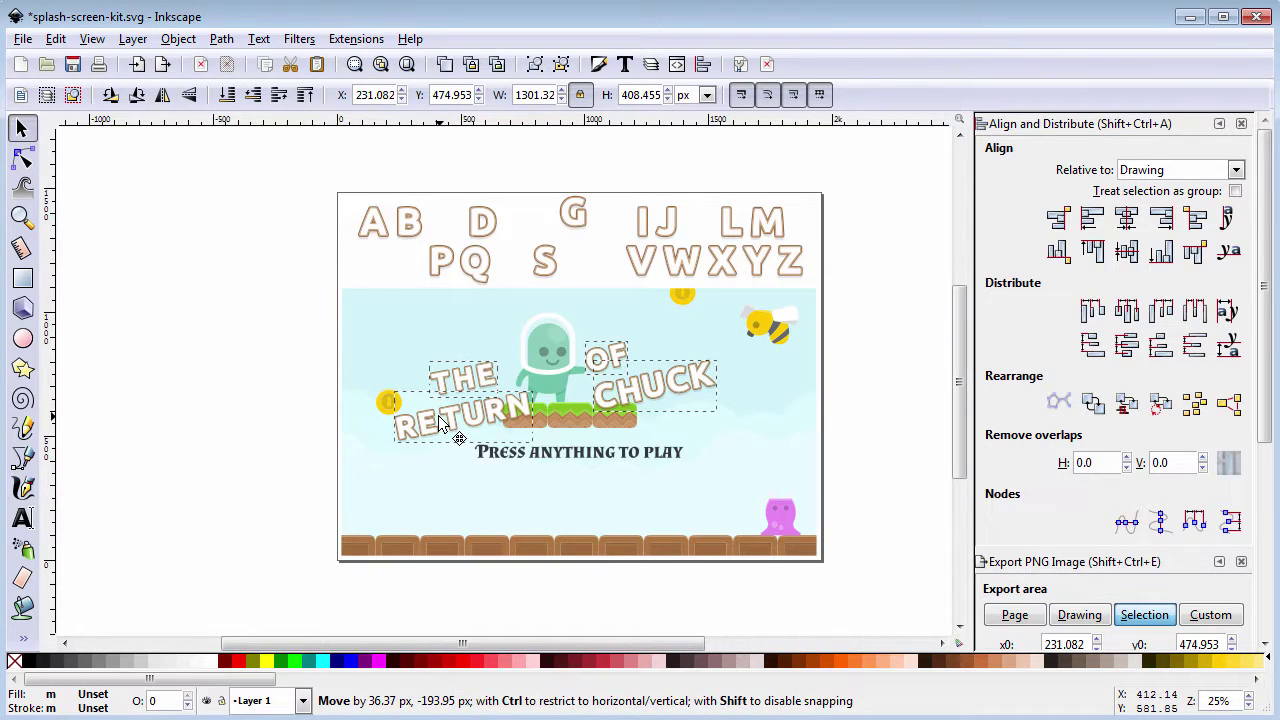
{"action": "mouse_move", "coordinate": [457, 420]}
{"action": "left_mouse_down"}
{"action": "mouse_move", "coordinate": [441, 425]}
{"action": "mouse_move", "coordinate": [452, 428]}
{"action": "left_mouse_up"}
{"action": "left_click", "coordinate": [298, 401]}
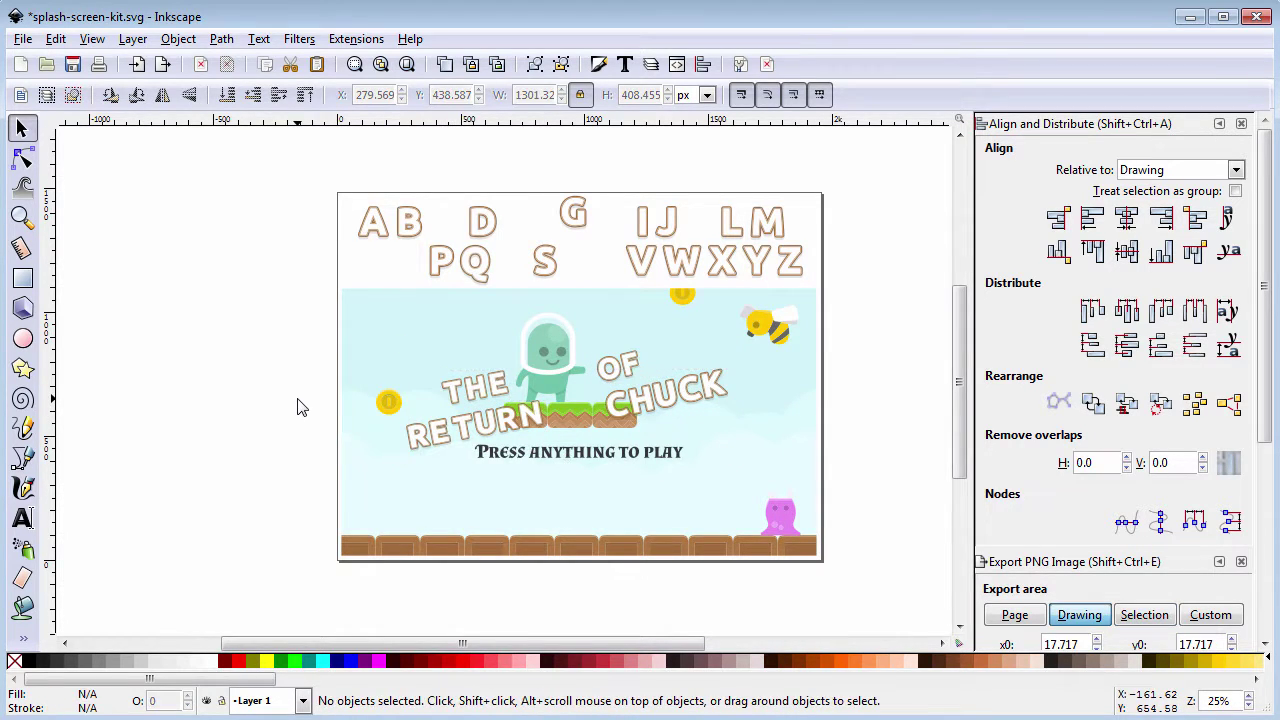
Tilt the OF CHUCK group slightly, then undo that rotation
{"action": "left_click", "coordinate": [648, 406]}
{"action": "left_click", "coordinate": [664, 404]}
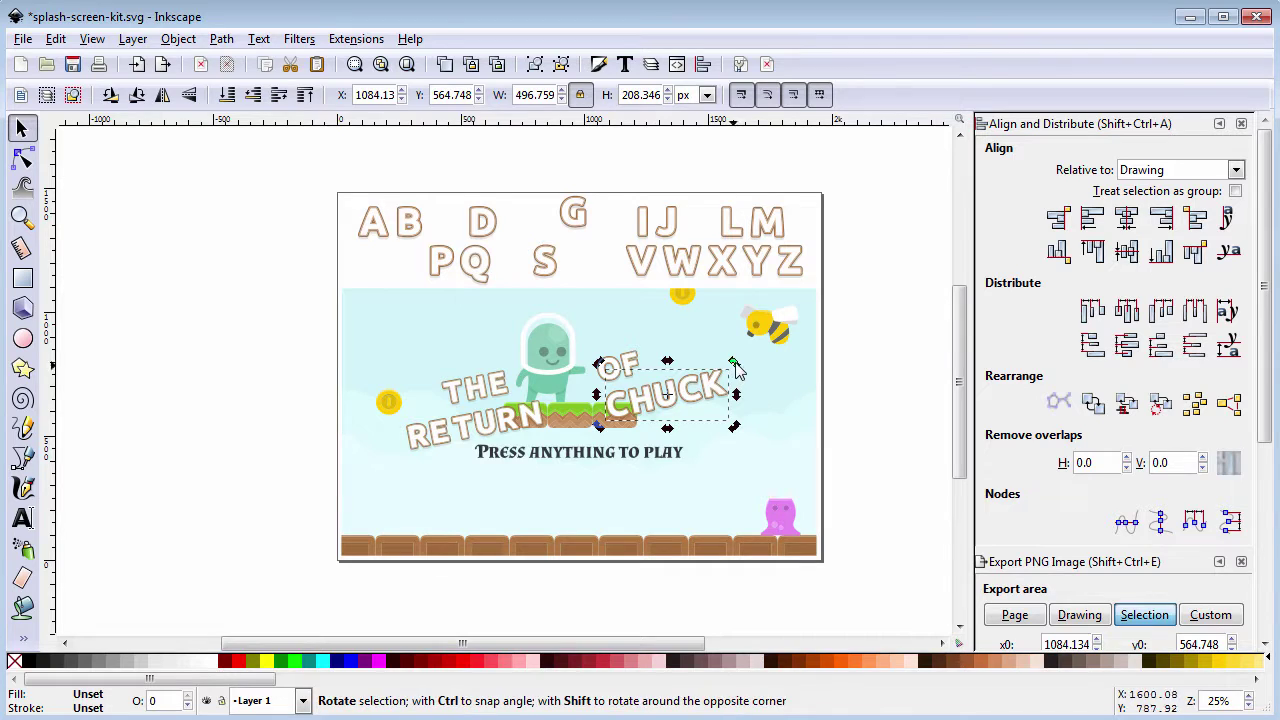
{"action": "left_click_drag", "start_coordinate": [740, 366], "coordinate": [745, 372]}
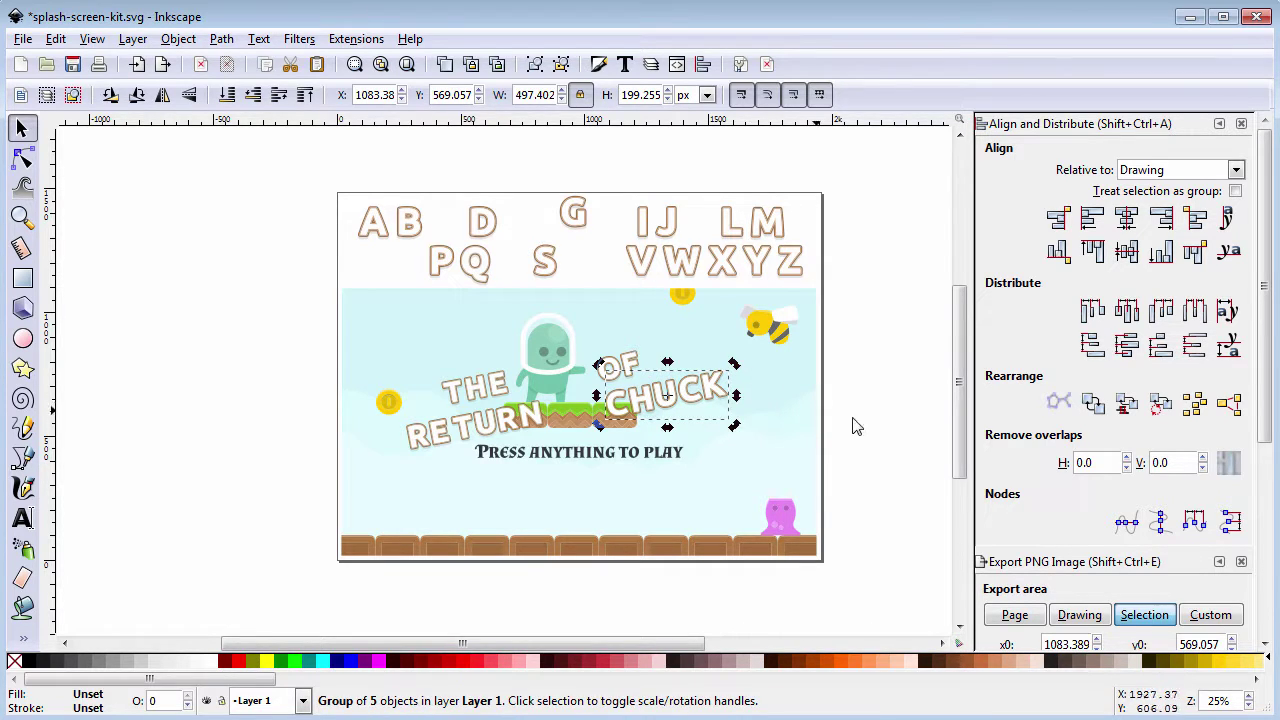
{"action": "left_click", "coordinate": [870, 416]}
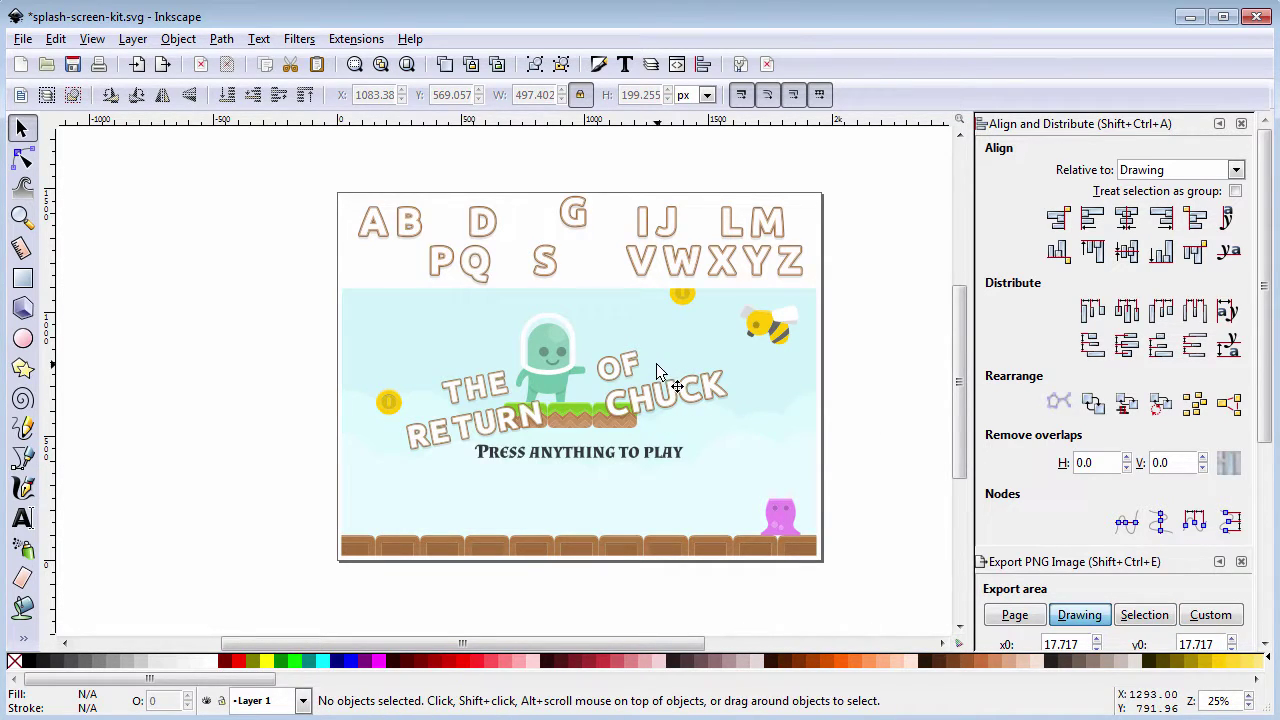
{"action": "key", "text": "ctrl+z"}
Select the whole splash screen and set the PNG export width to 1920 px
{"action": "left_click_drag", "start_coordinate": [294, 285], "coordinate": [866, 596]}
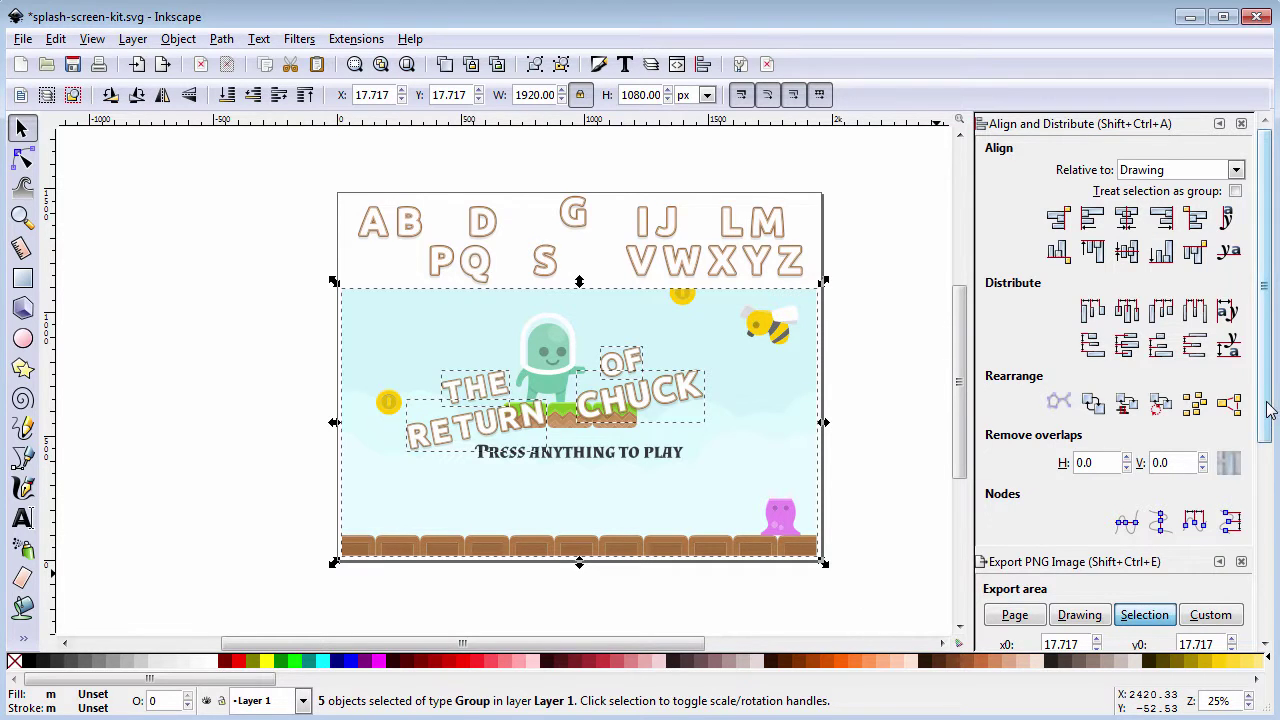
{"action": "scroll", "coordinate": [1266, 440], "scroll_direction": "down", "scroll_amount": 5}
{"action": "scroll", "coordinate": [1136, 540], "scroll_direction": "down", "scroll_amount": 2}
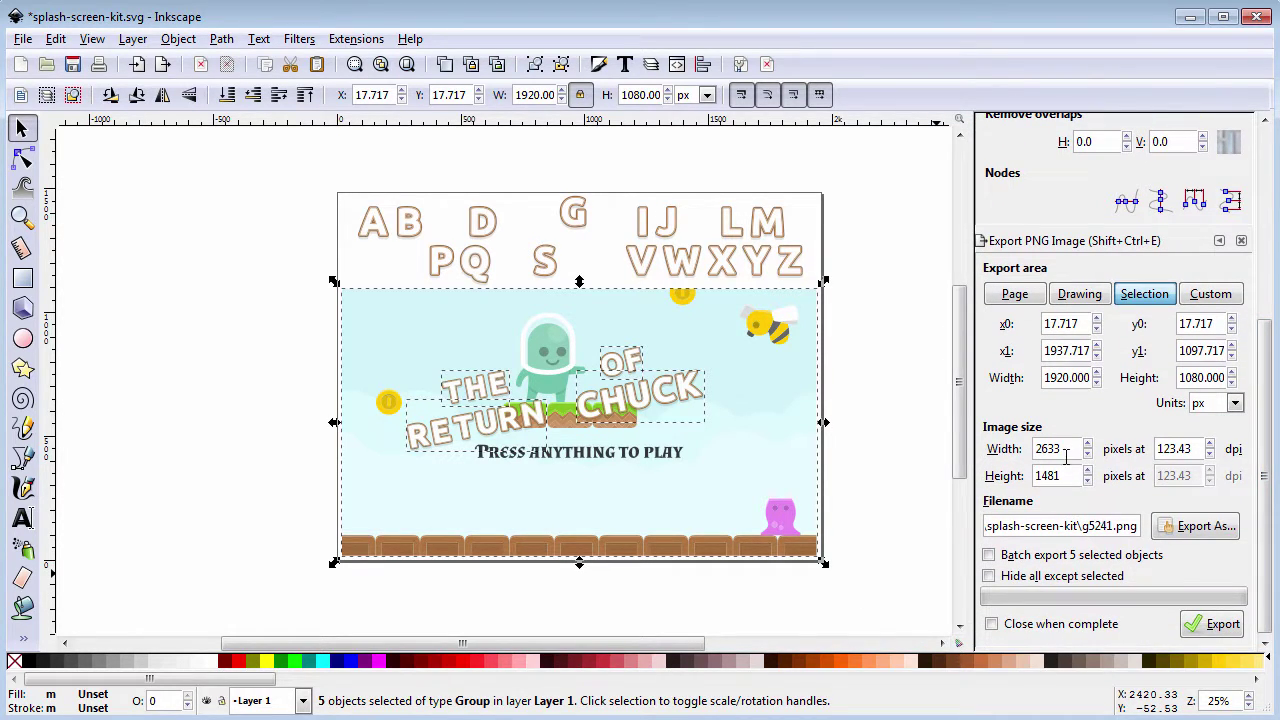
{"action": "left_click_drag", "start_coordinate": [1066, 455], "coordinate": [997, 452]}
{"action": "key", "text": "Tab"}
{"action": "key", "text": "Tab"}
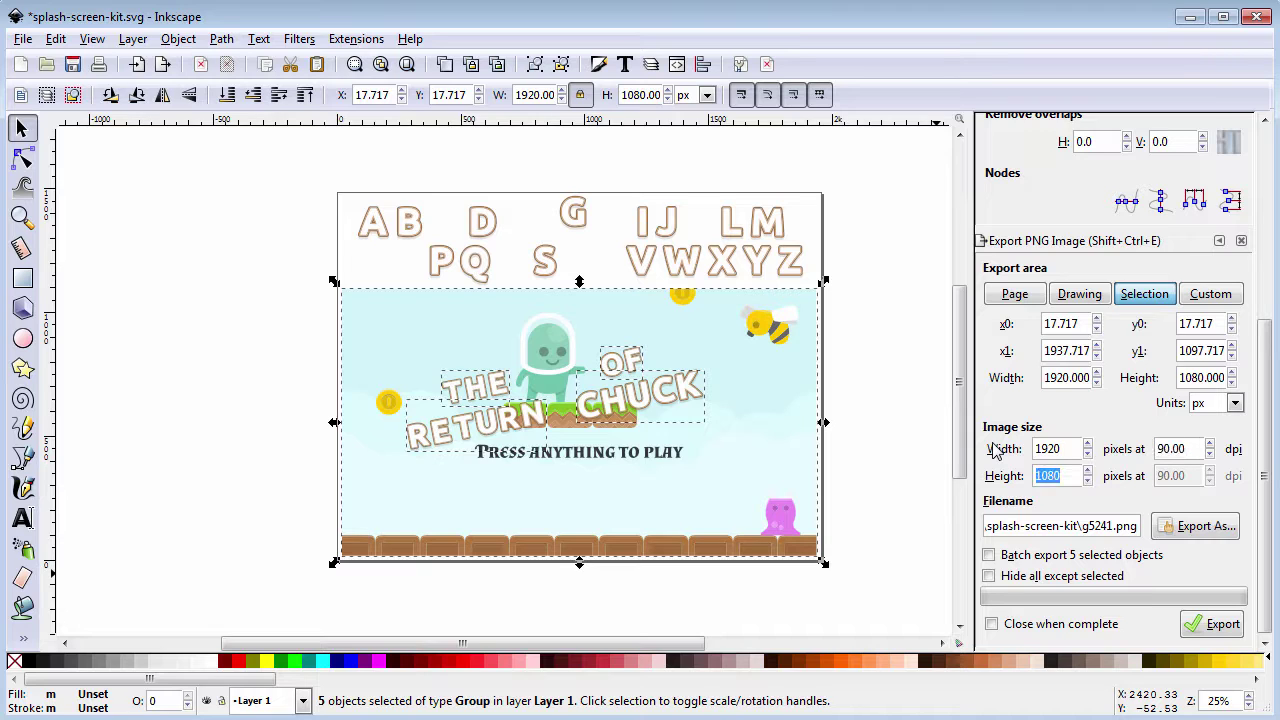
Set the export file to get-ready-1920x1080.png in model-platformer's assets folder
{"action": "left_click", "coordinate": [1200, 527]}
{"action": "left_click", "coordinate": [374, 321]}
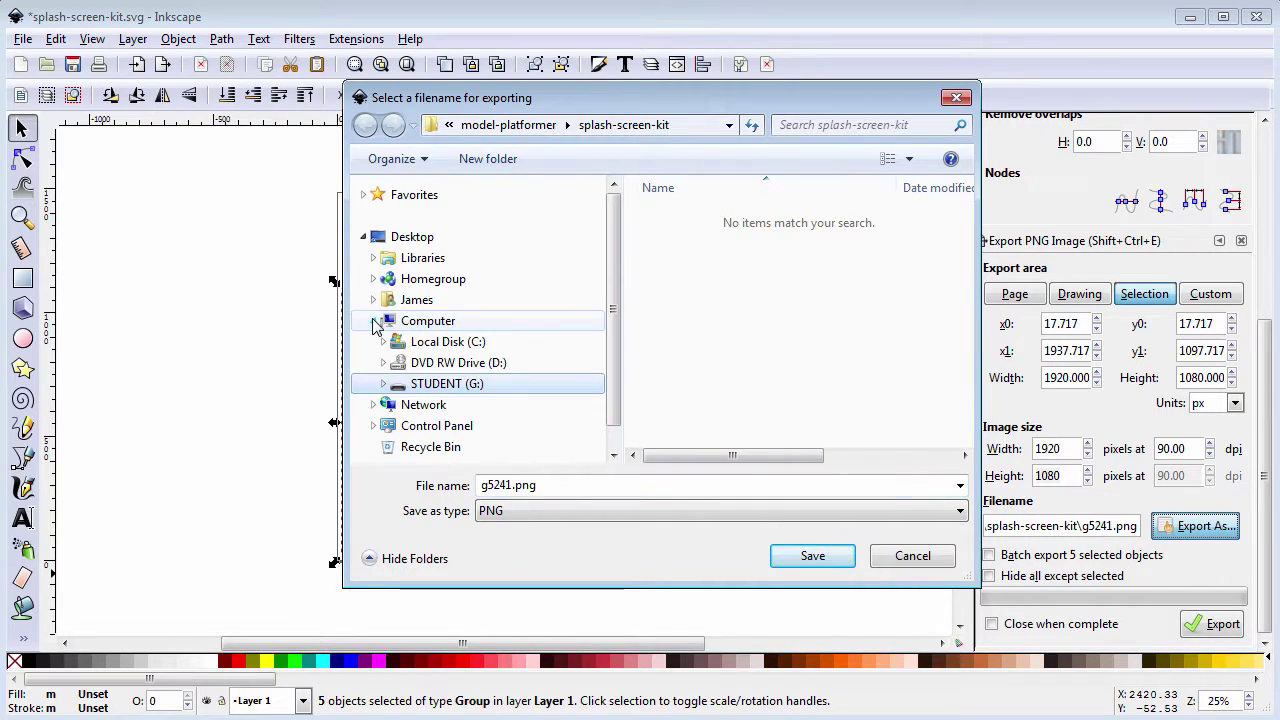
{"action": "left_click", "coordinate": [432, 385]}
{"action": "double_click", "coordinate": [676, 220]}
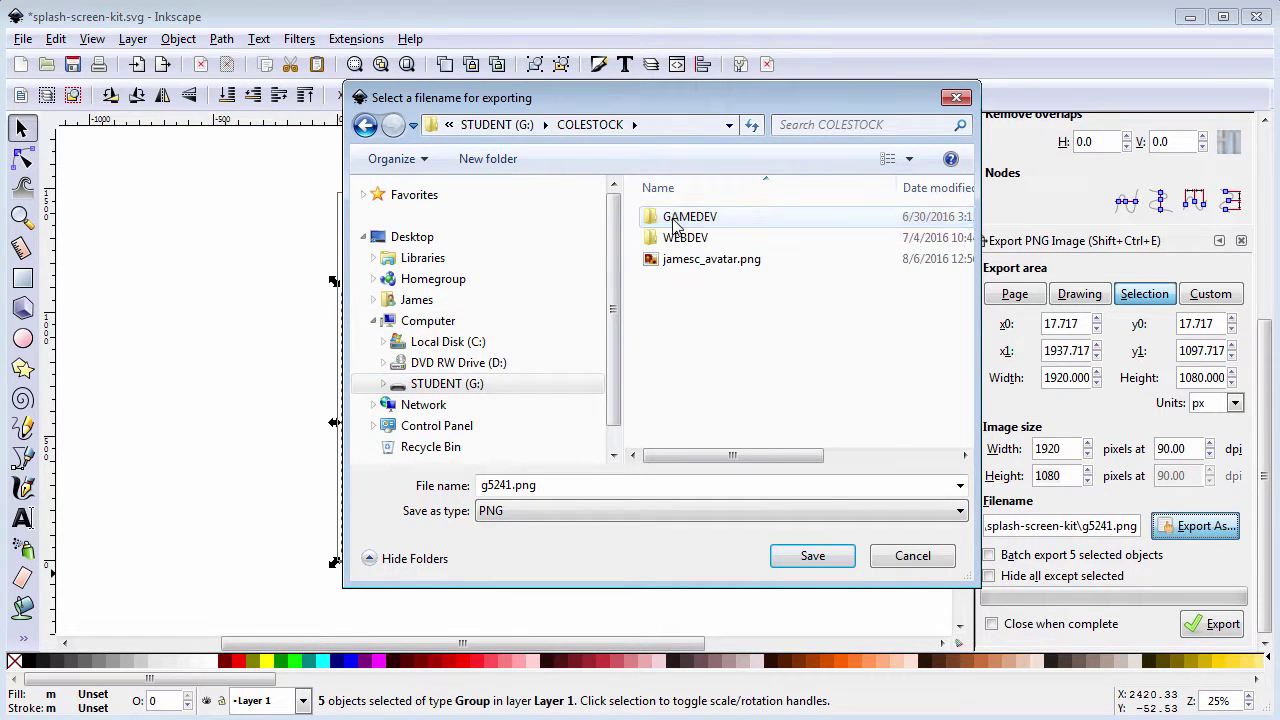
{"action": "double_click", "coordinate": [676, 220]}
{"action": "double_click", "coordinate": [676, 220]}
{"action": "double_click", "coordinate": [676, 220]}
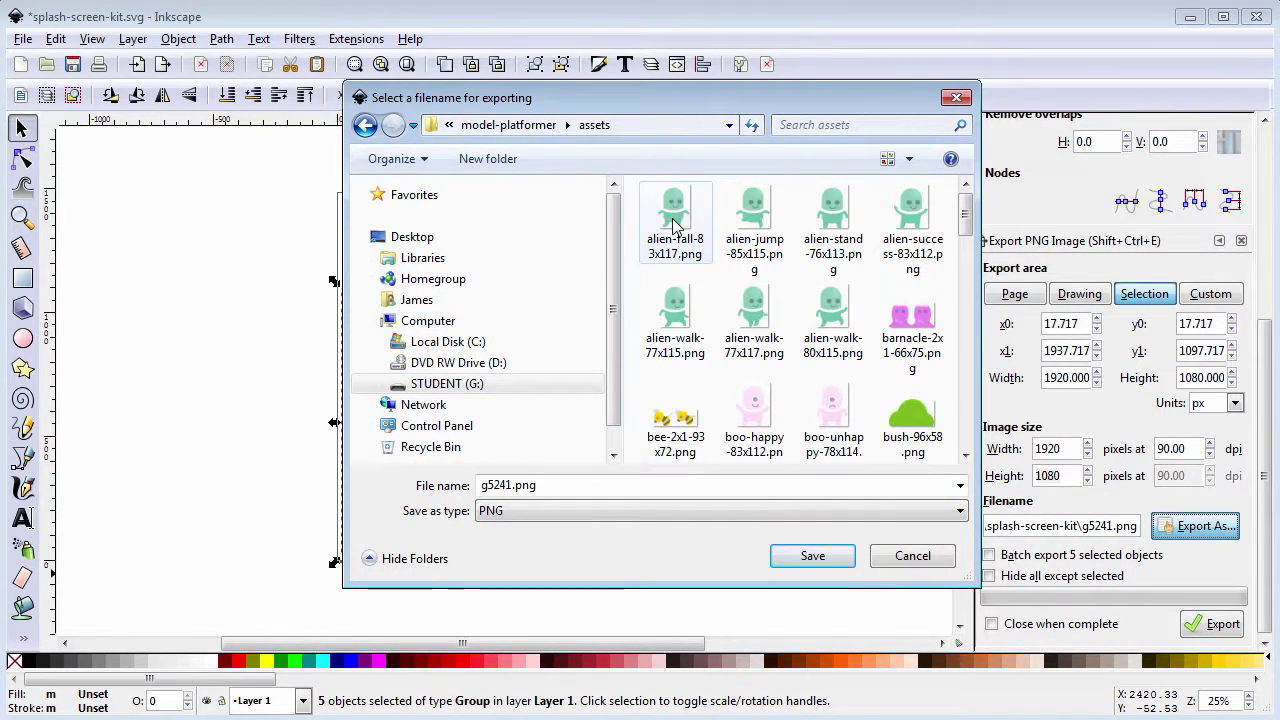
{"action": "left_click_drag", "start_coordinate": [966, 220], "coordinate": [968, 290]}
{"action": "left_click", "coordinate": [690, 318]}
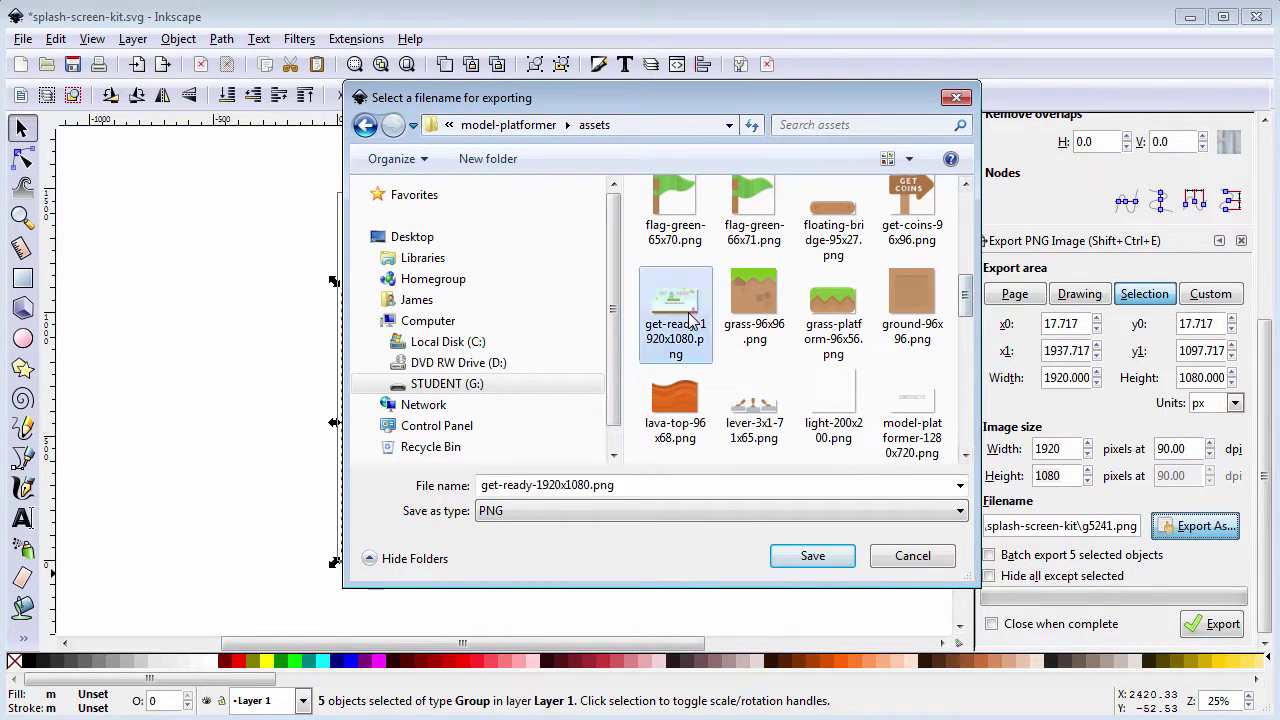
{"action": "left_click", "coordinate": [810, 556]}
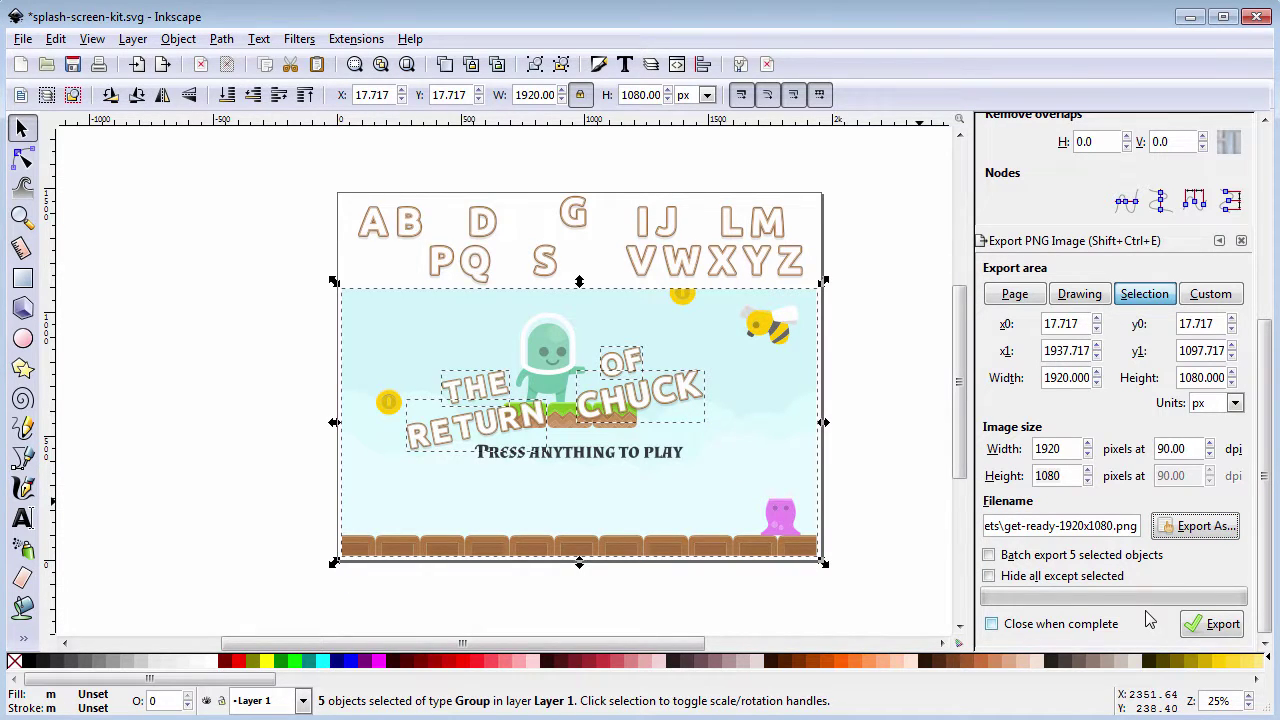
Export the PNG, replacing the existing get-ready-1920x1080.png
{"action": "left_click", "coordinate": [1210, 624]}
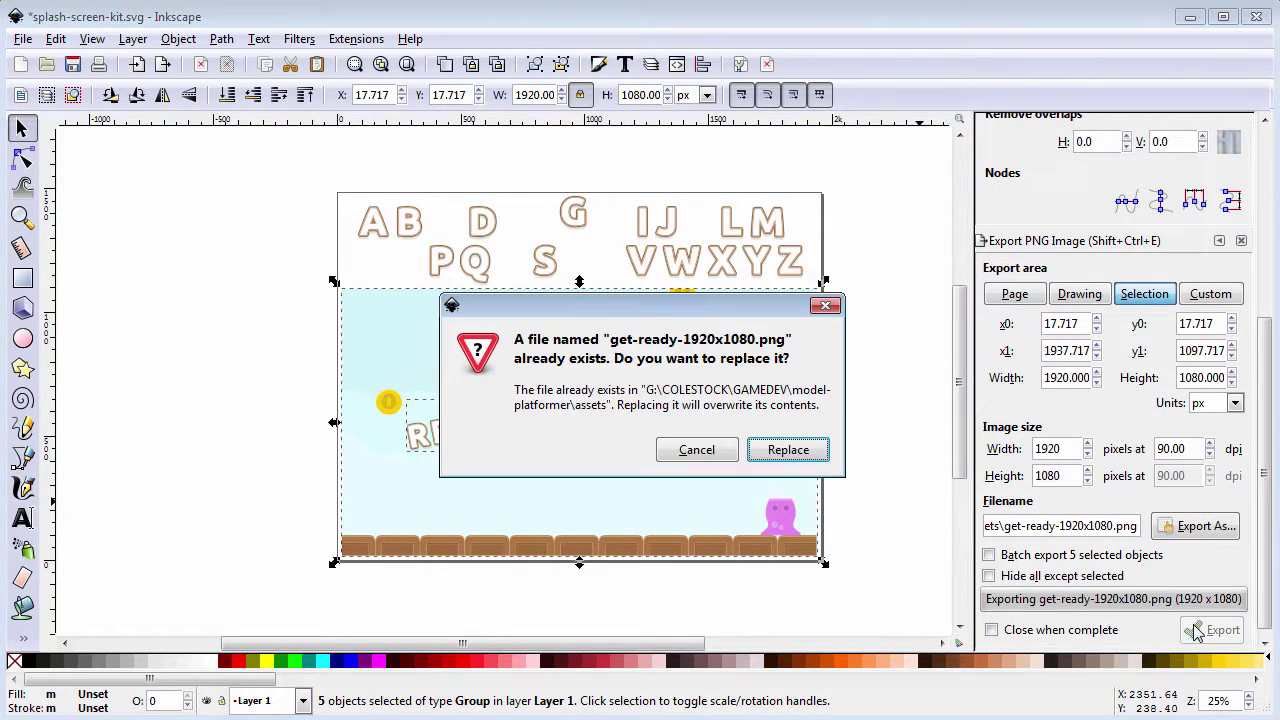
{"action": "left_click", "coordinate": [790, 453]}
{"action": "key", "text": "alt+Tab"}
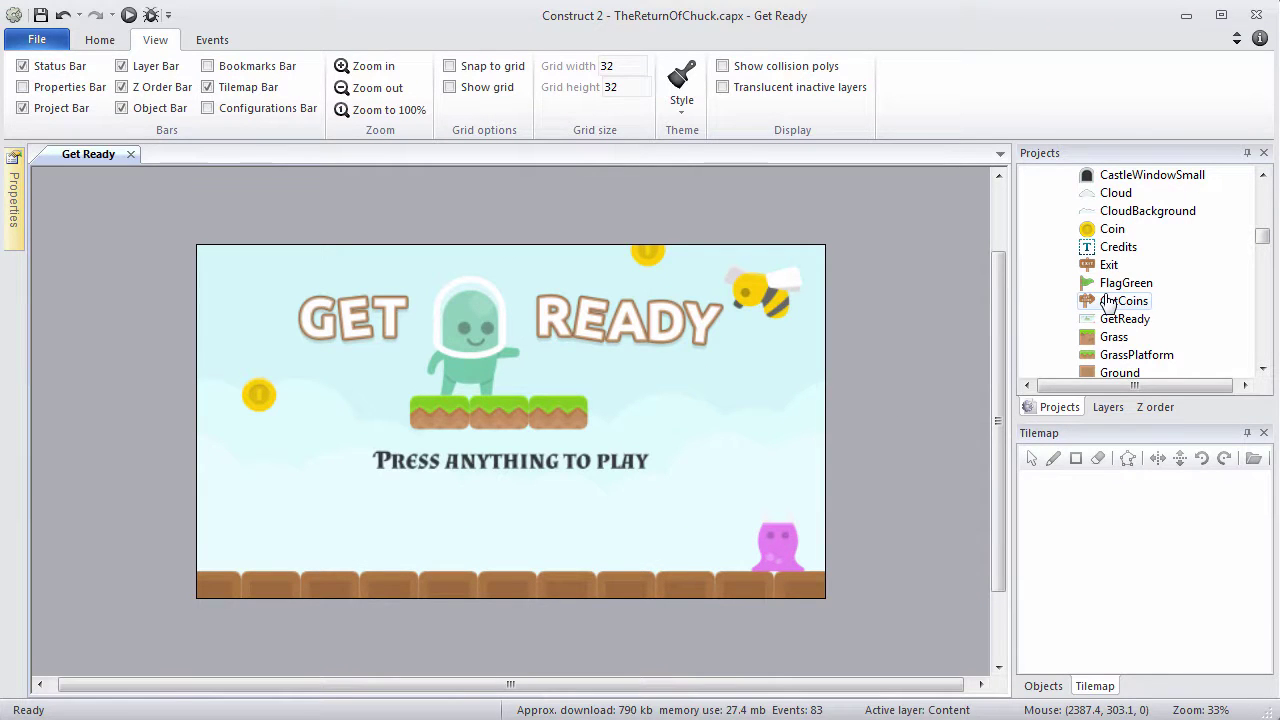
Load get-ready-1920x1080.png into the GetReady sprite and run the layout preview in Chrome
{"action": "left_click", "coordinate": [1115, 324]}
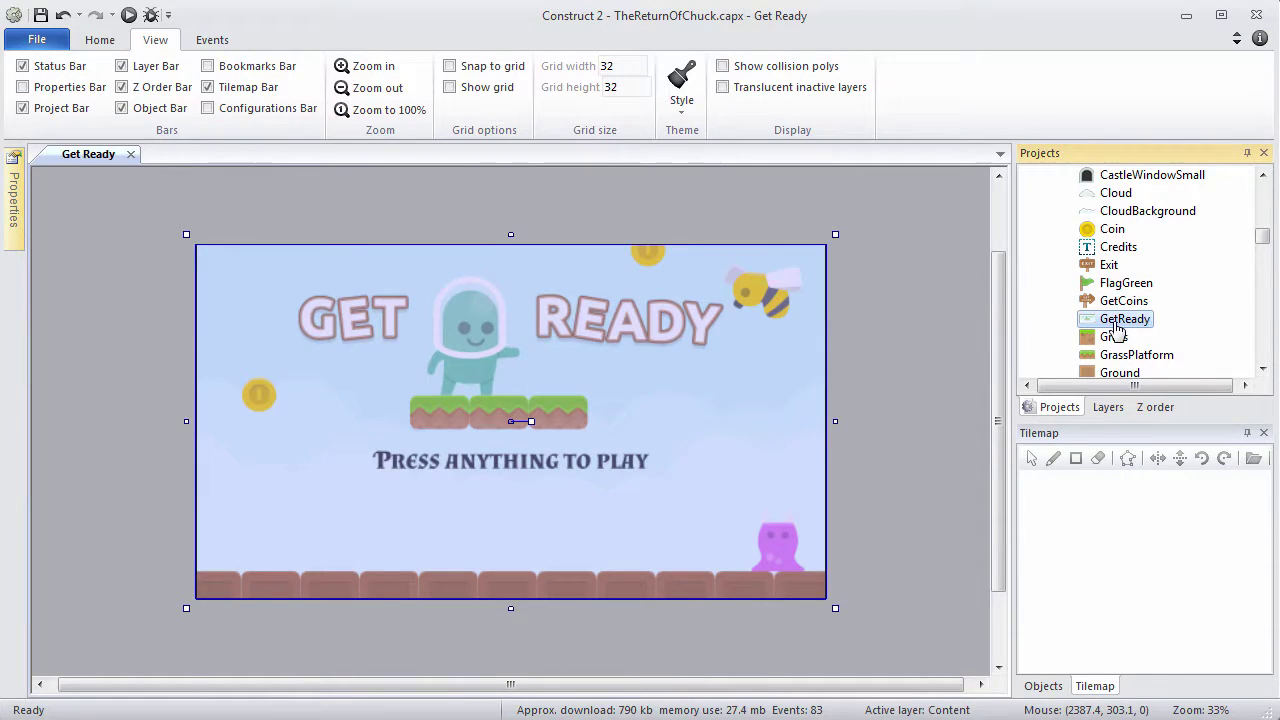
{"action": "double_click", "coordinate": [1114, 326]}
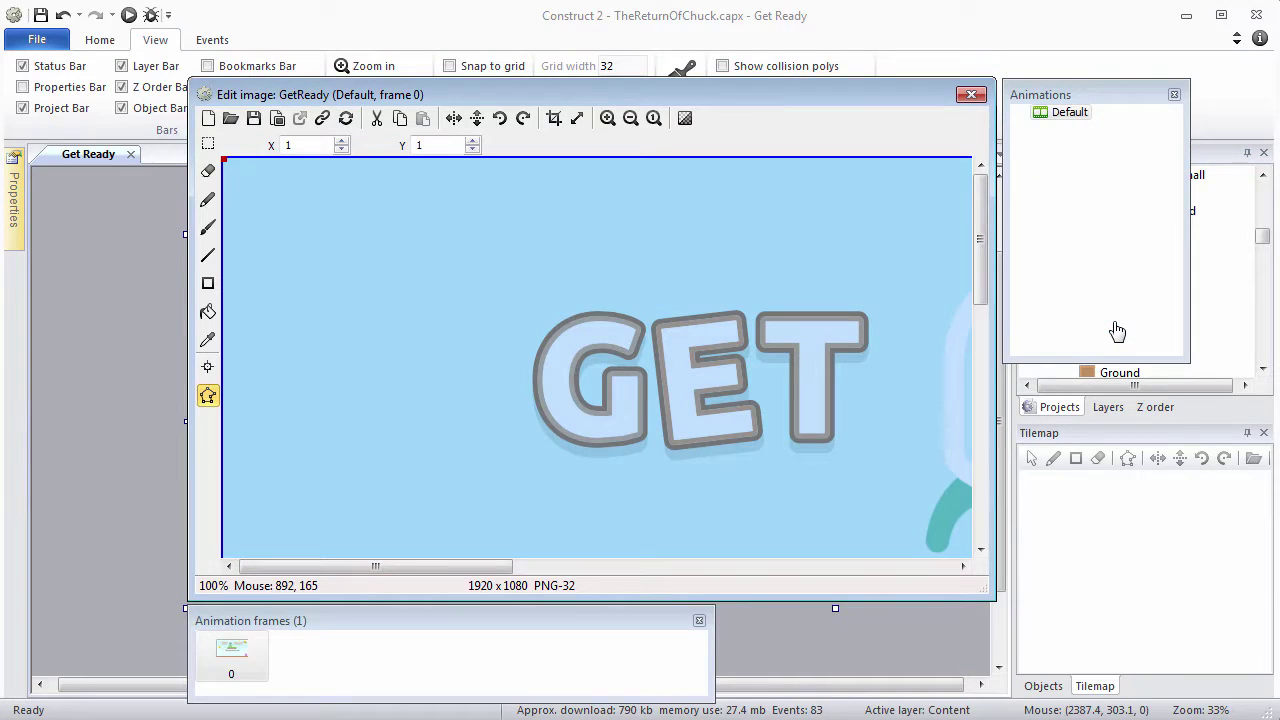
{"action": "left_click", "coordinate": [234, 119]}
{"action": "left_click_drag", "start_coordinate": [480, 103], "coordinate": [430, 86]}
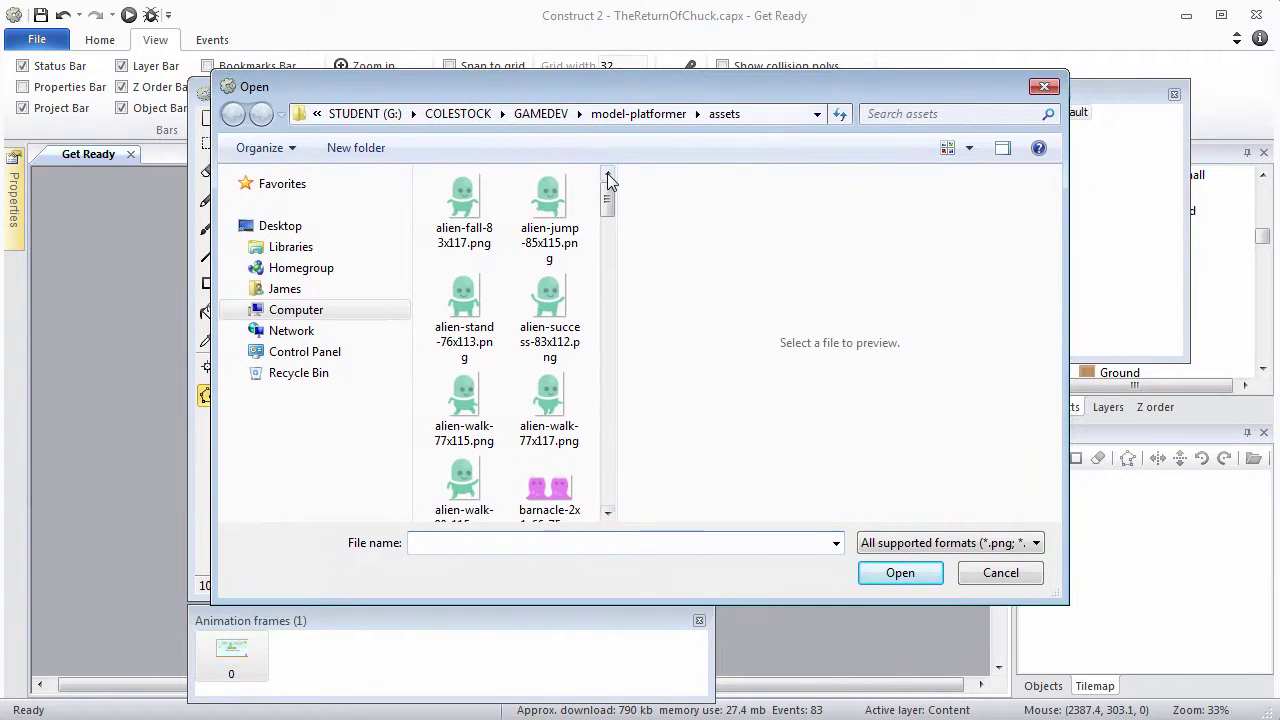
{"action": "left_click_drag", "start_coordinate": [607, 198], "coordinate": [620, 310]}
{"action": "double_click", "coordinate": [462, 378]}
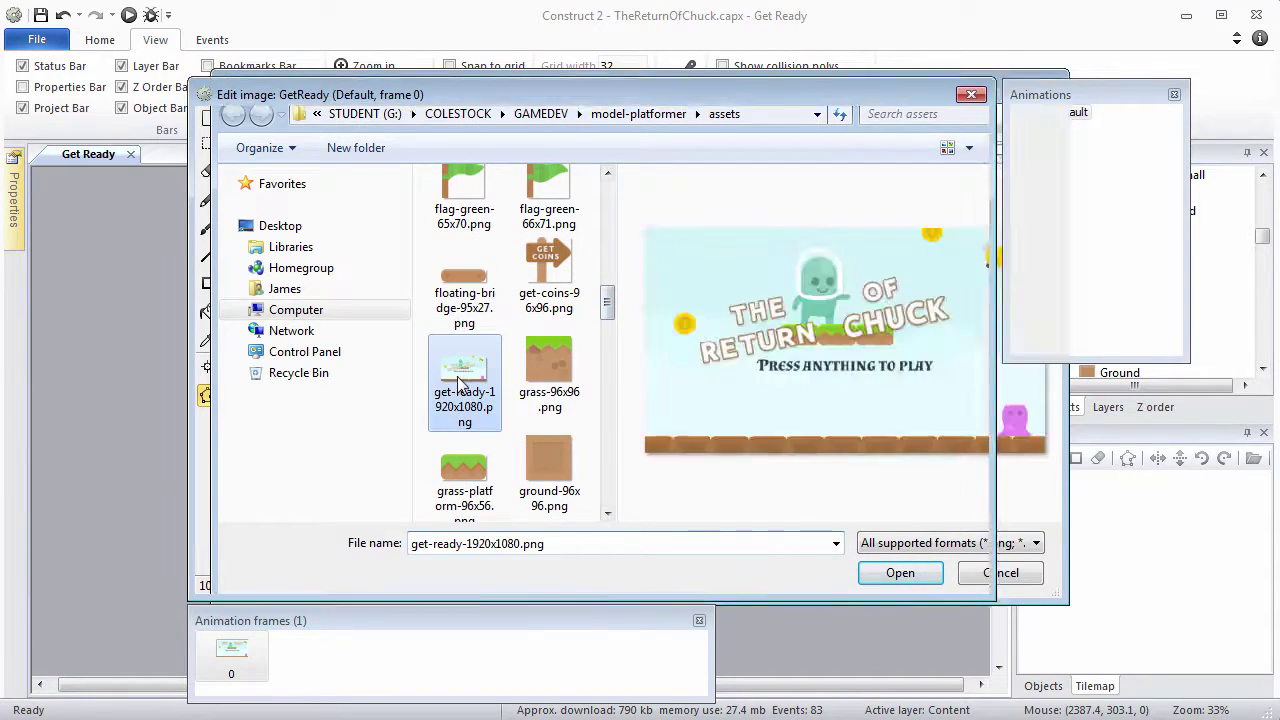
{"action": "left_click", "coordinate": [971, 95]}
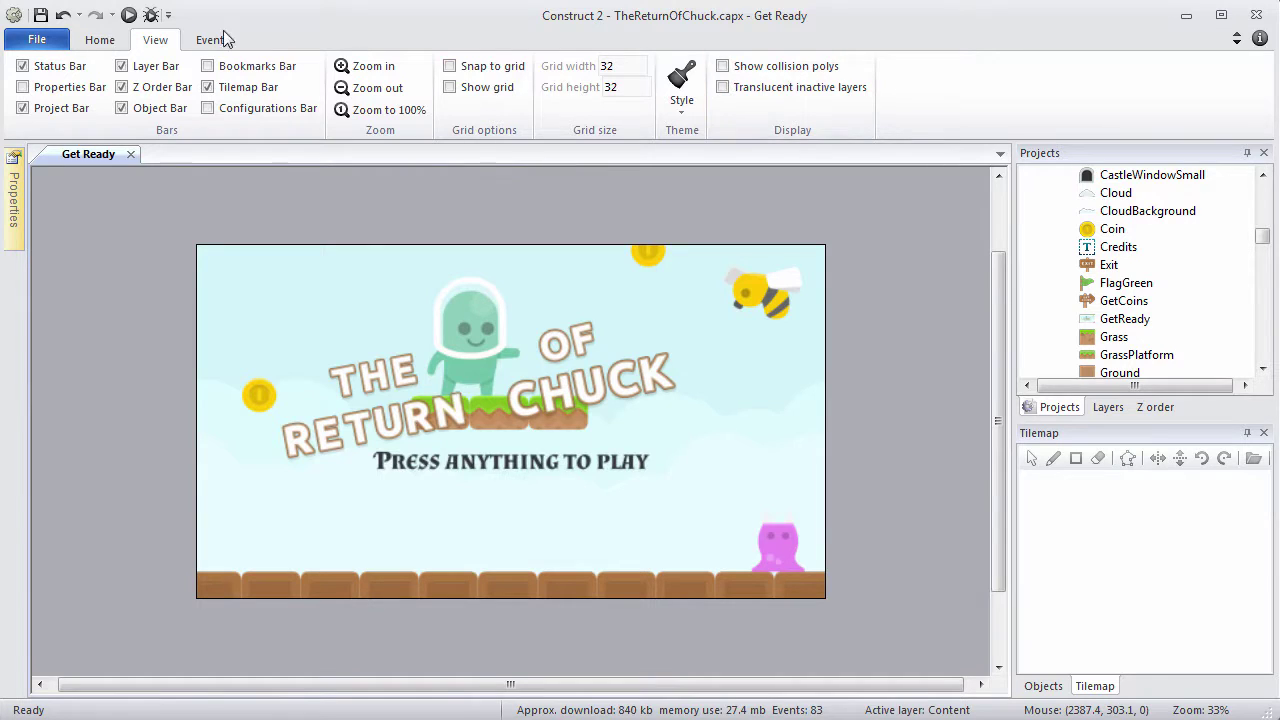
{"action": "left_click", "coordinate": [128, 15]}
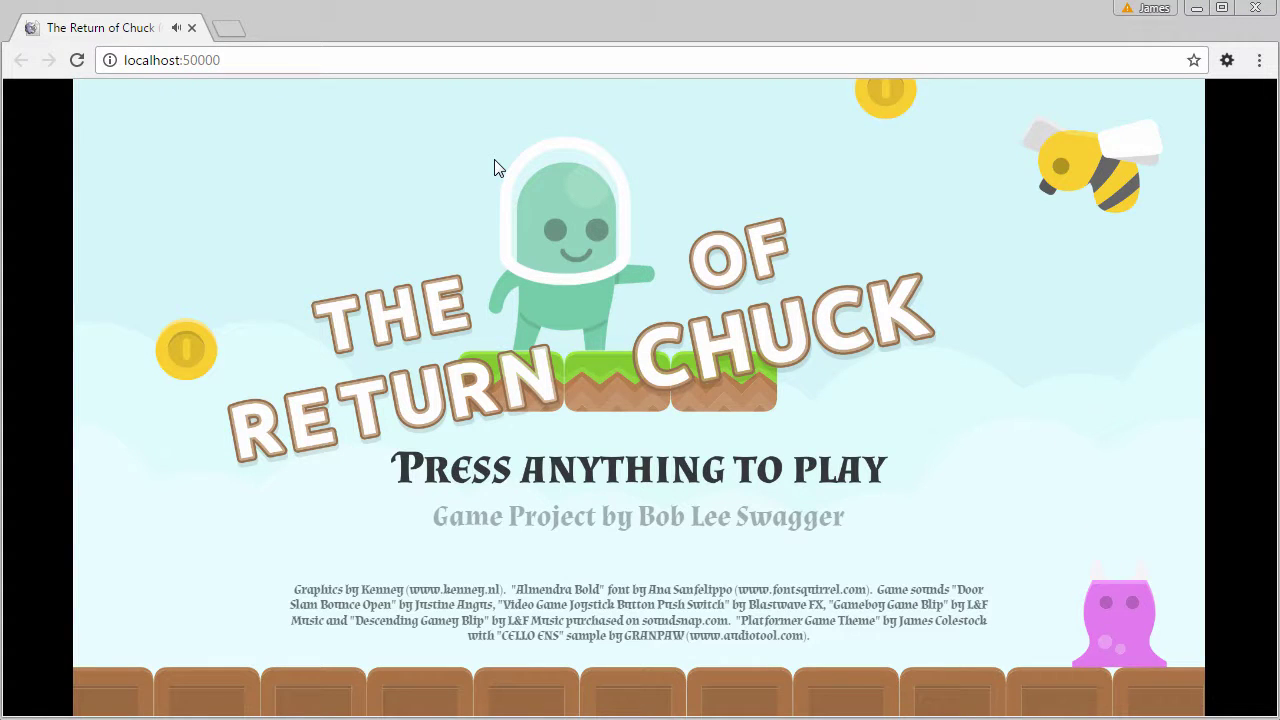